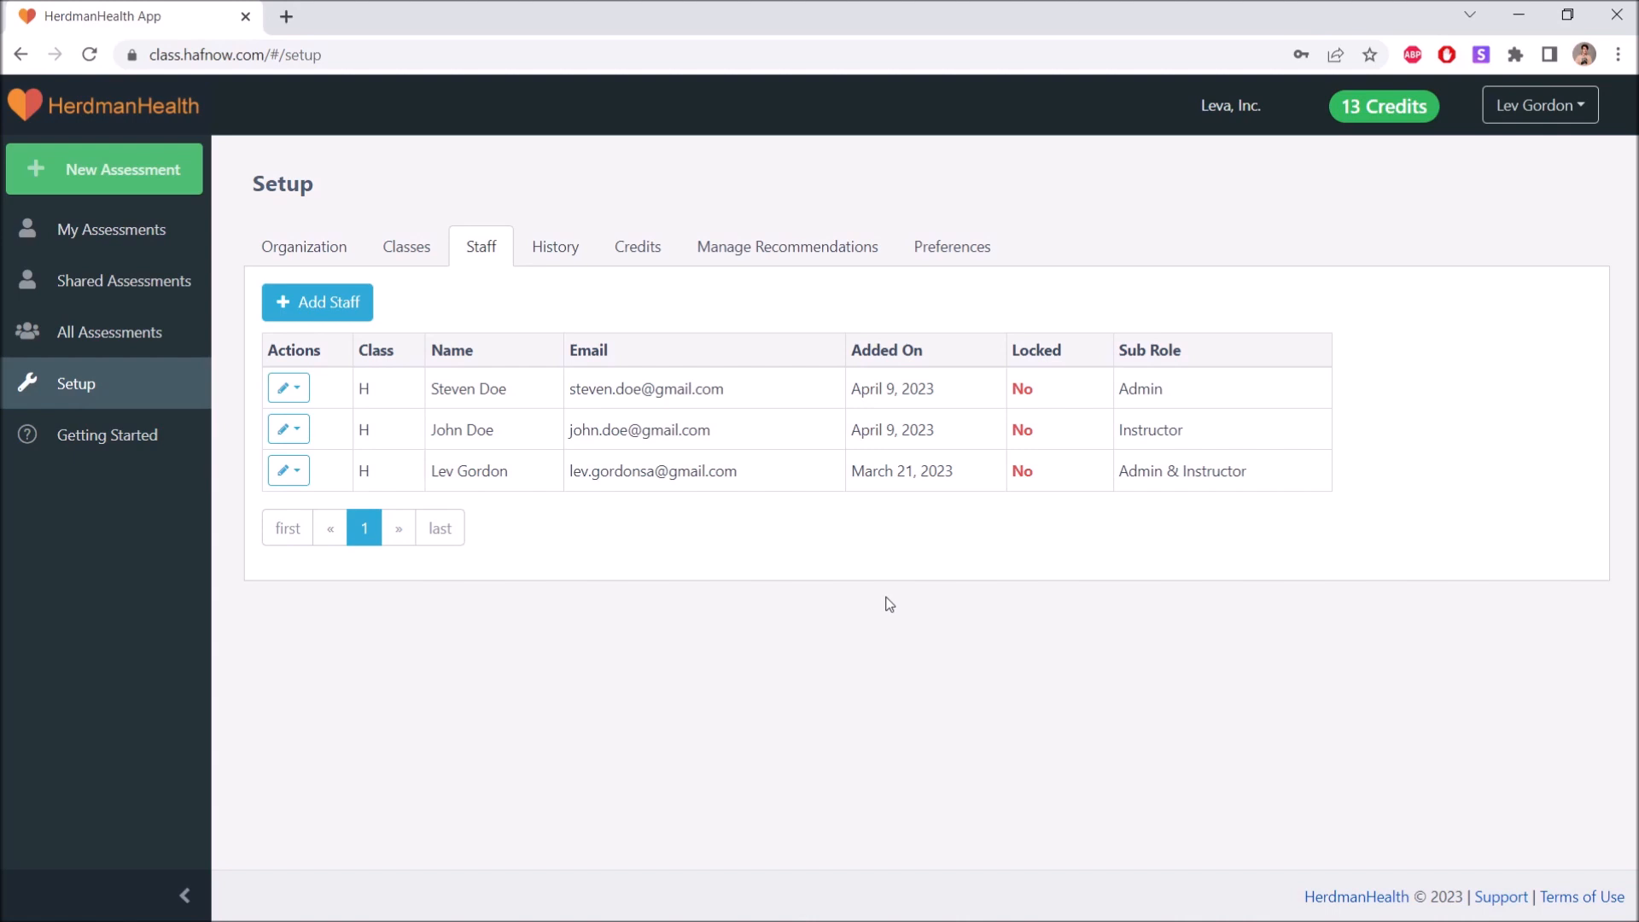
Create a class named Psychology 101 with prefix A, assigning the instructor staff member's account as its teacher.
left_click(399, 249)
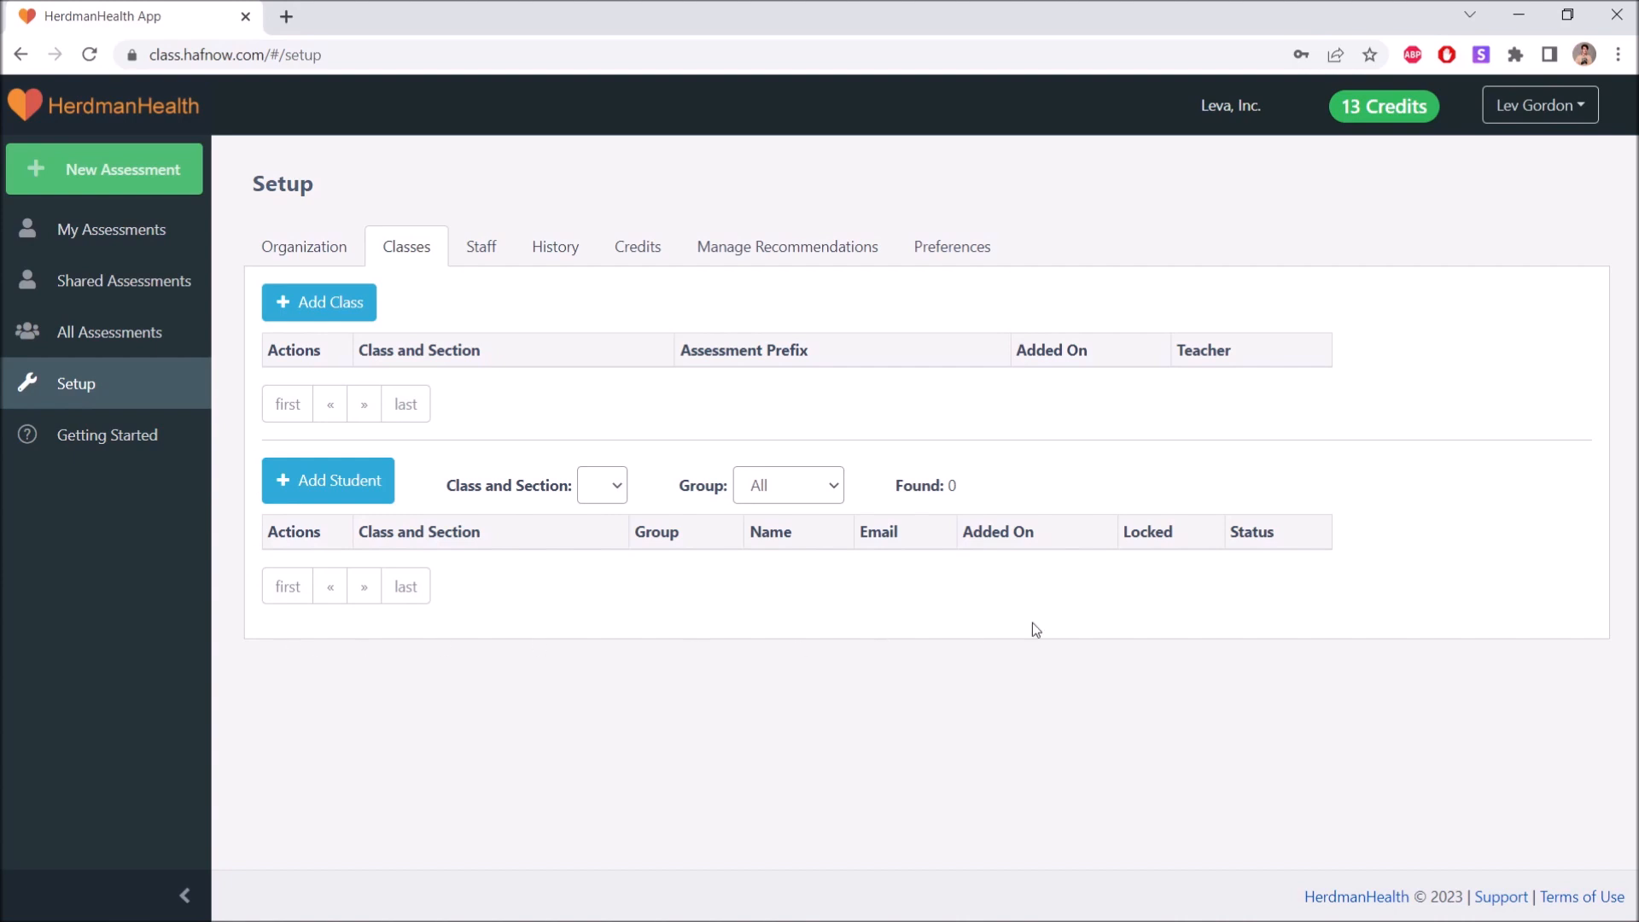
left_click(301, 318)
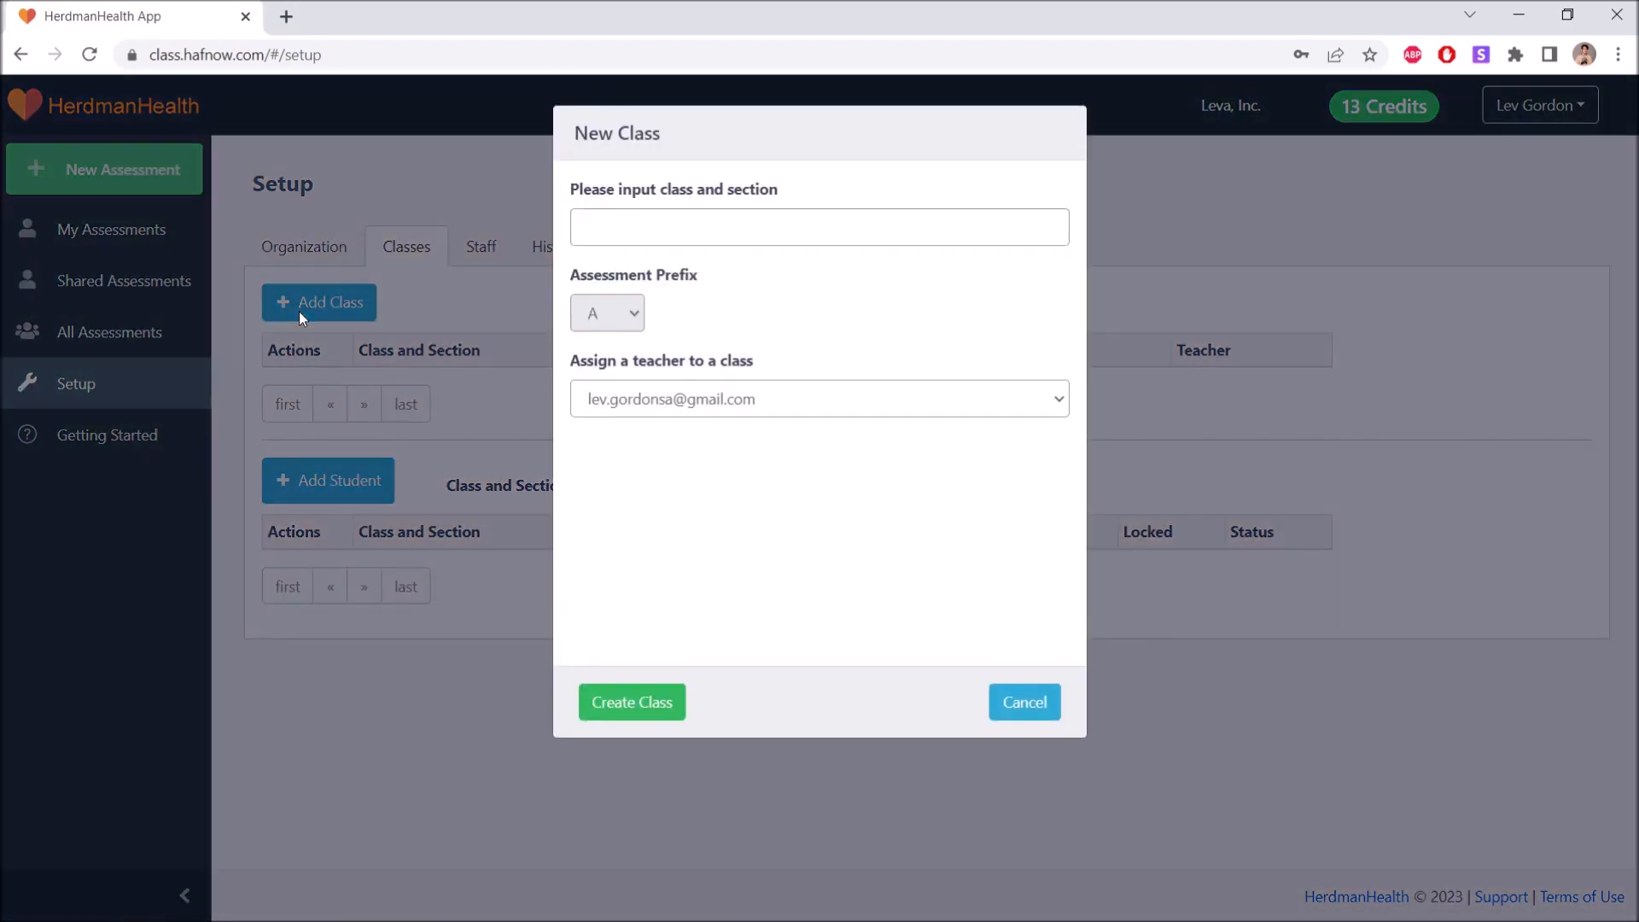
left_click(742, 227)
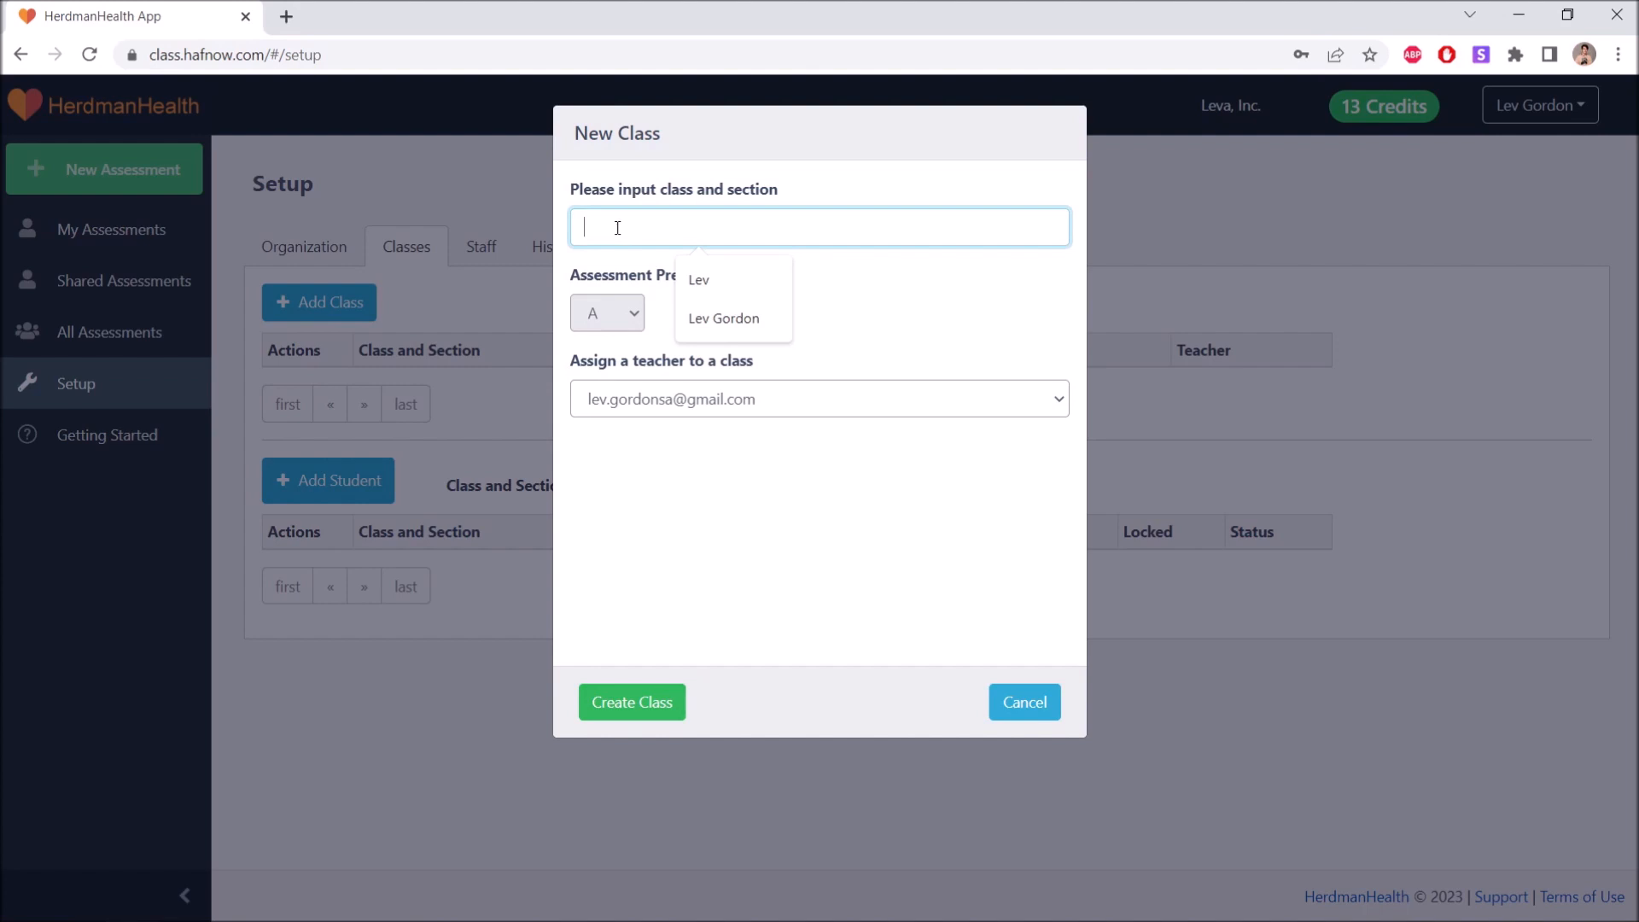
type("Psy")
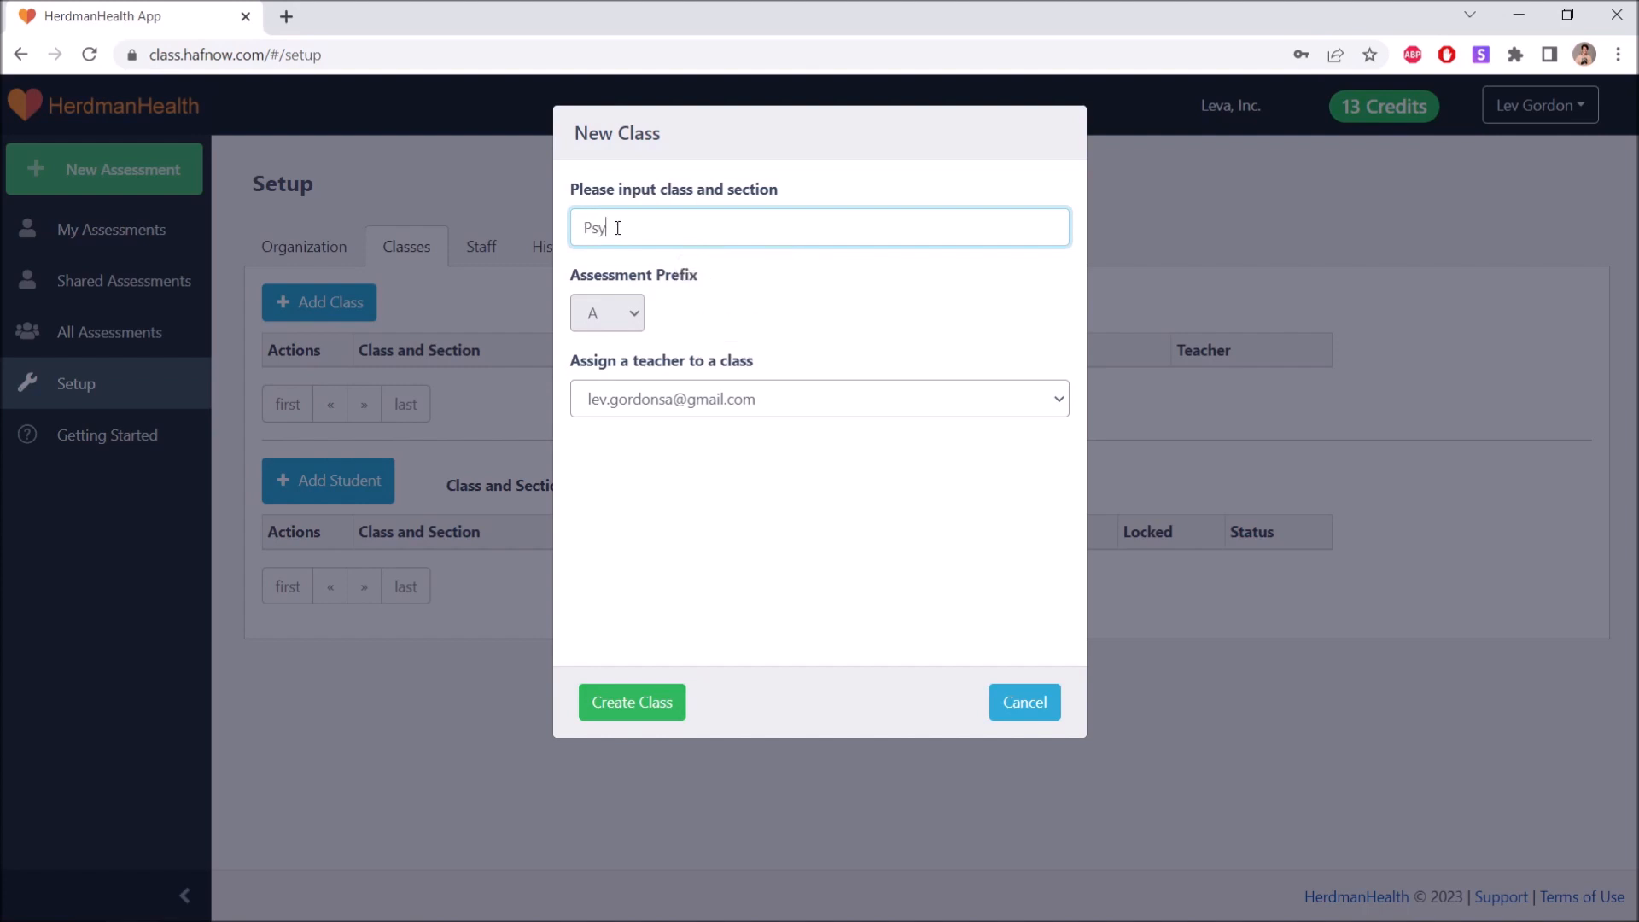
type("chology 101")
left_click(735, 289)
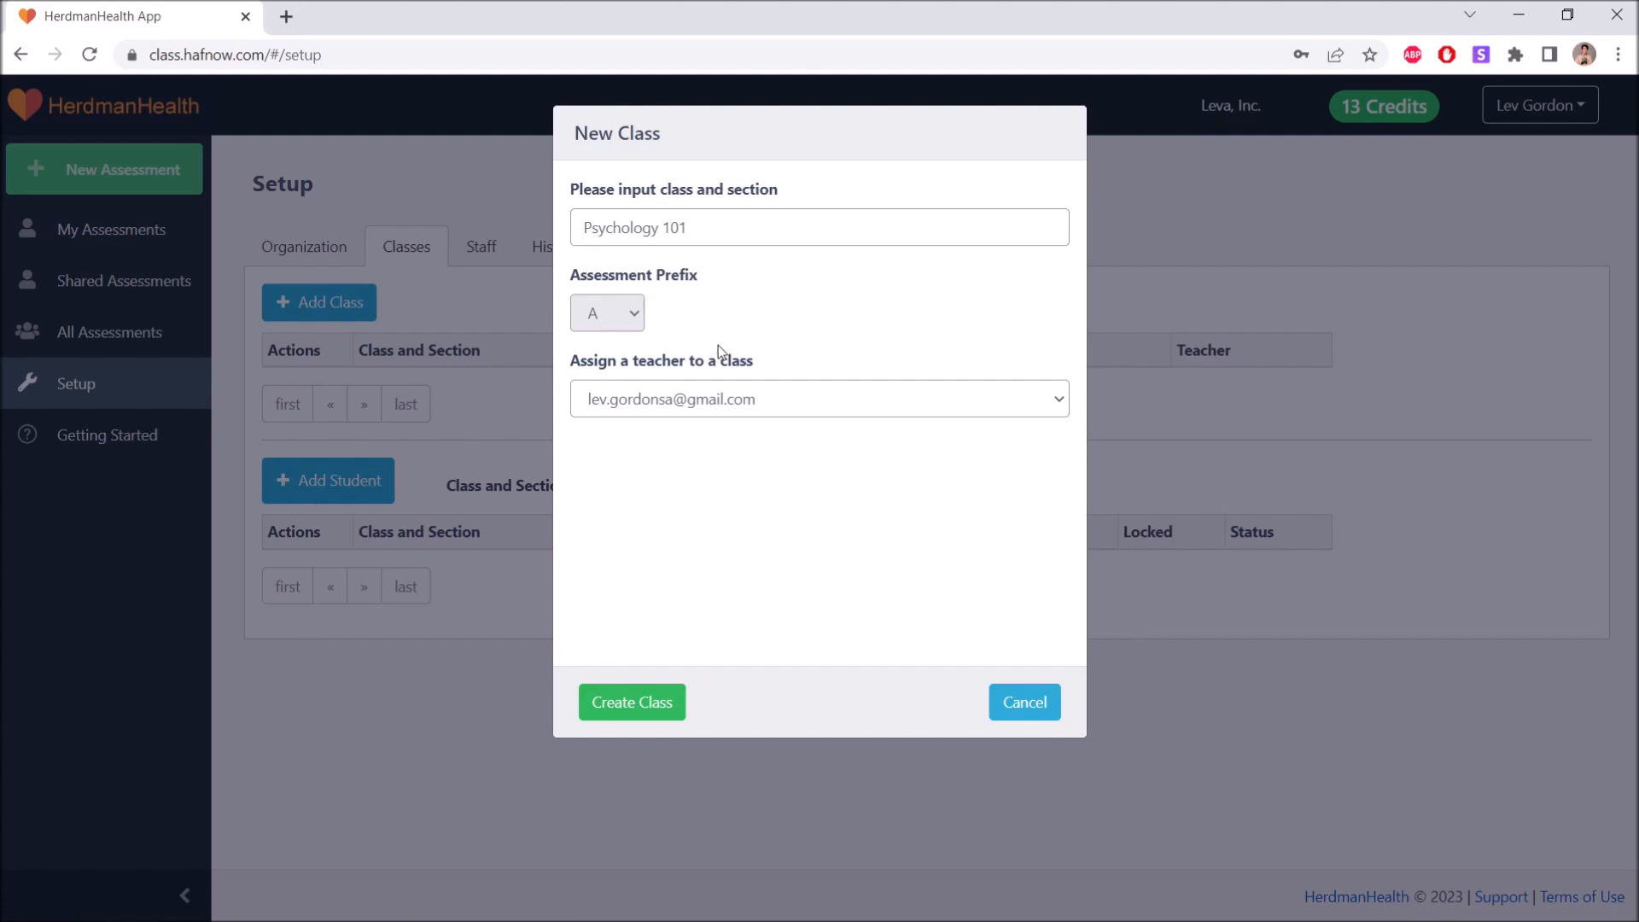
left_click(766, 406)
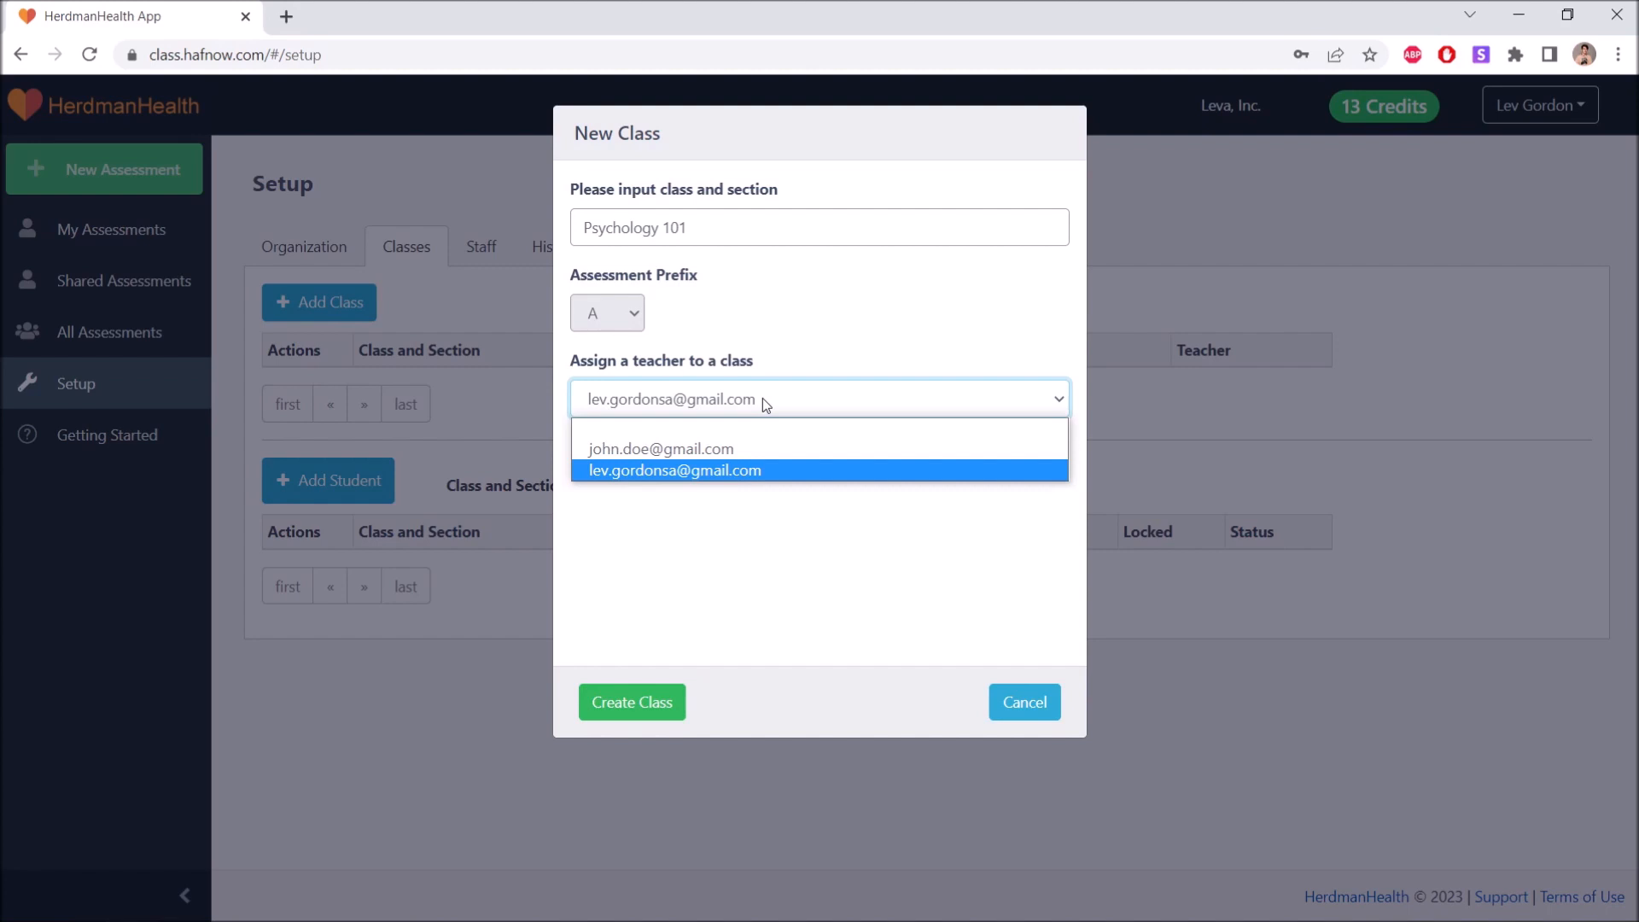
left_click(705, 449)
left_click(649, 704)
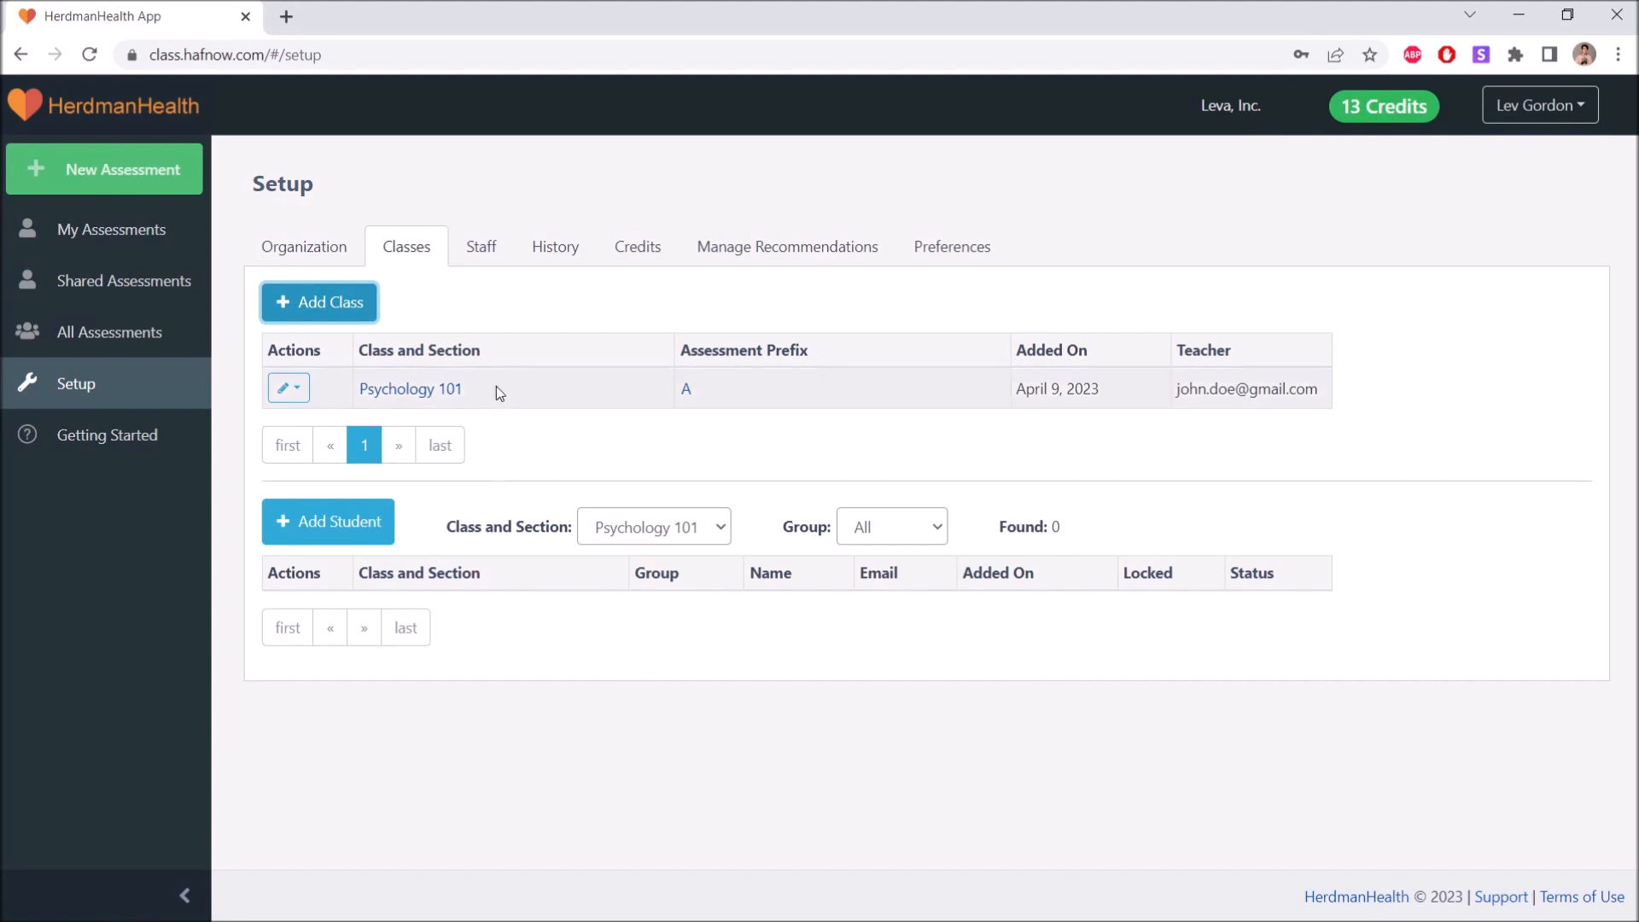
Create a second class named Psychology 202 with prefix B, keeping the logged-in admin's account as its teacher.
left_click(357, 309)
left_click(605, 240)
type("Psycholo")
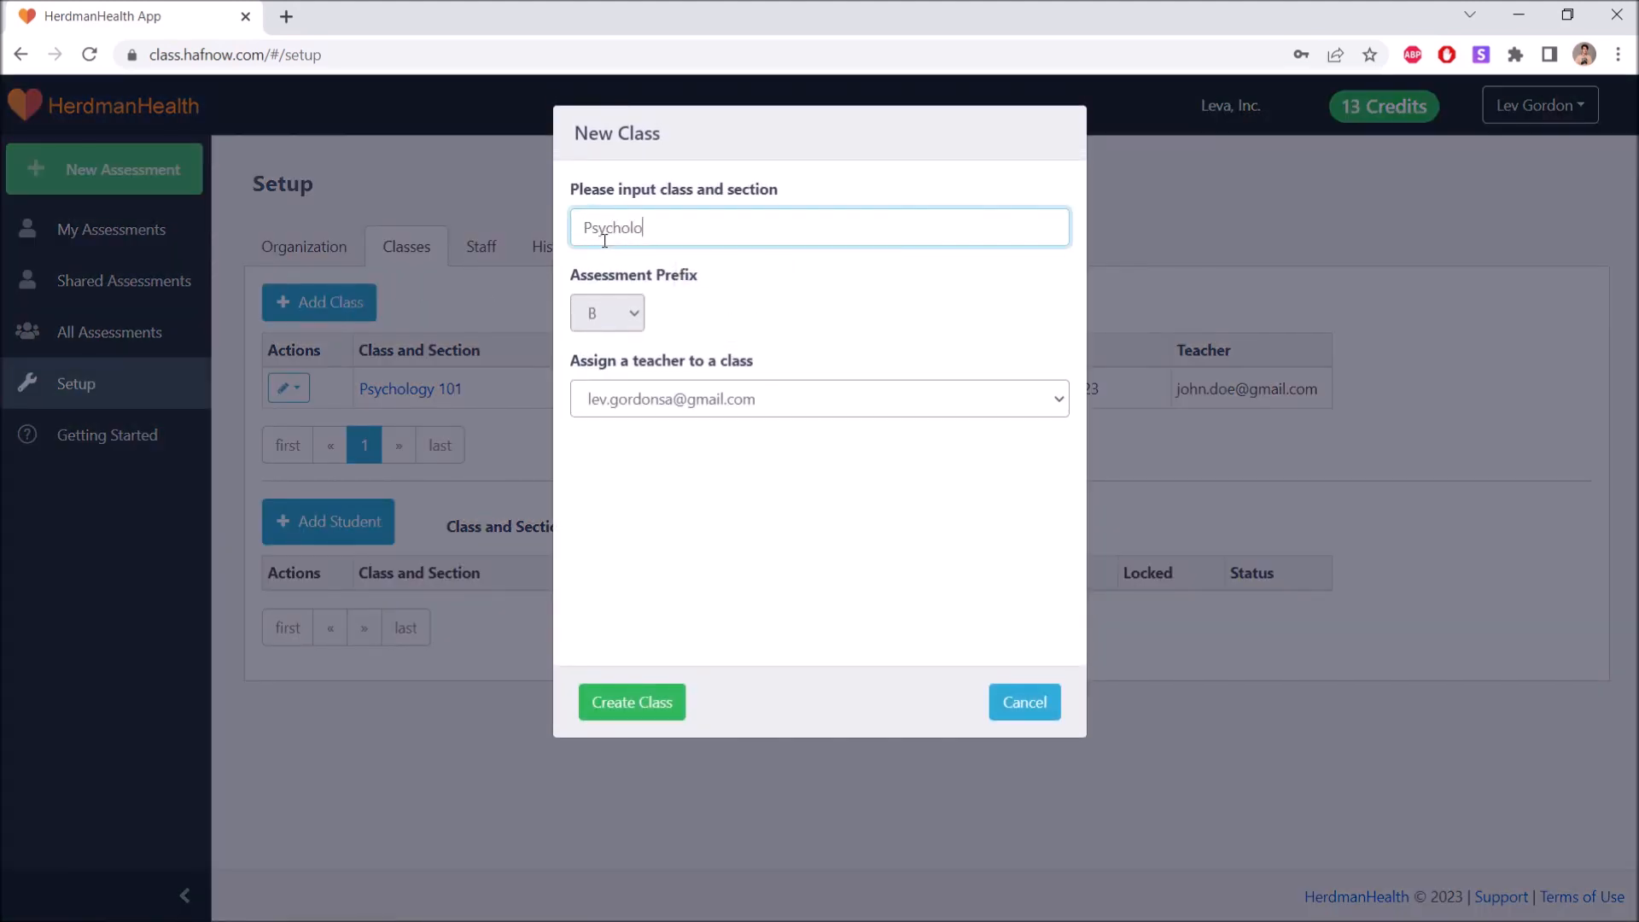
type("gy 202")
left_click(716, 291)
left_click(818, 395)
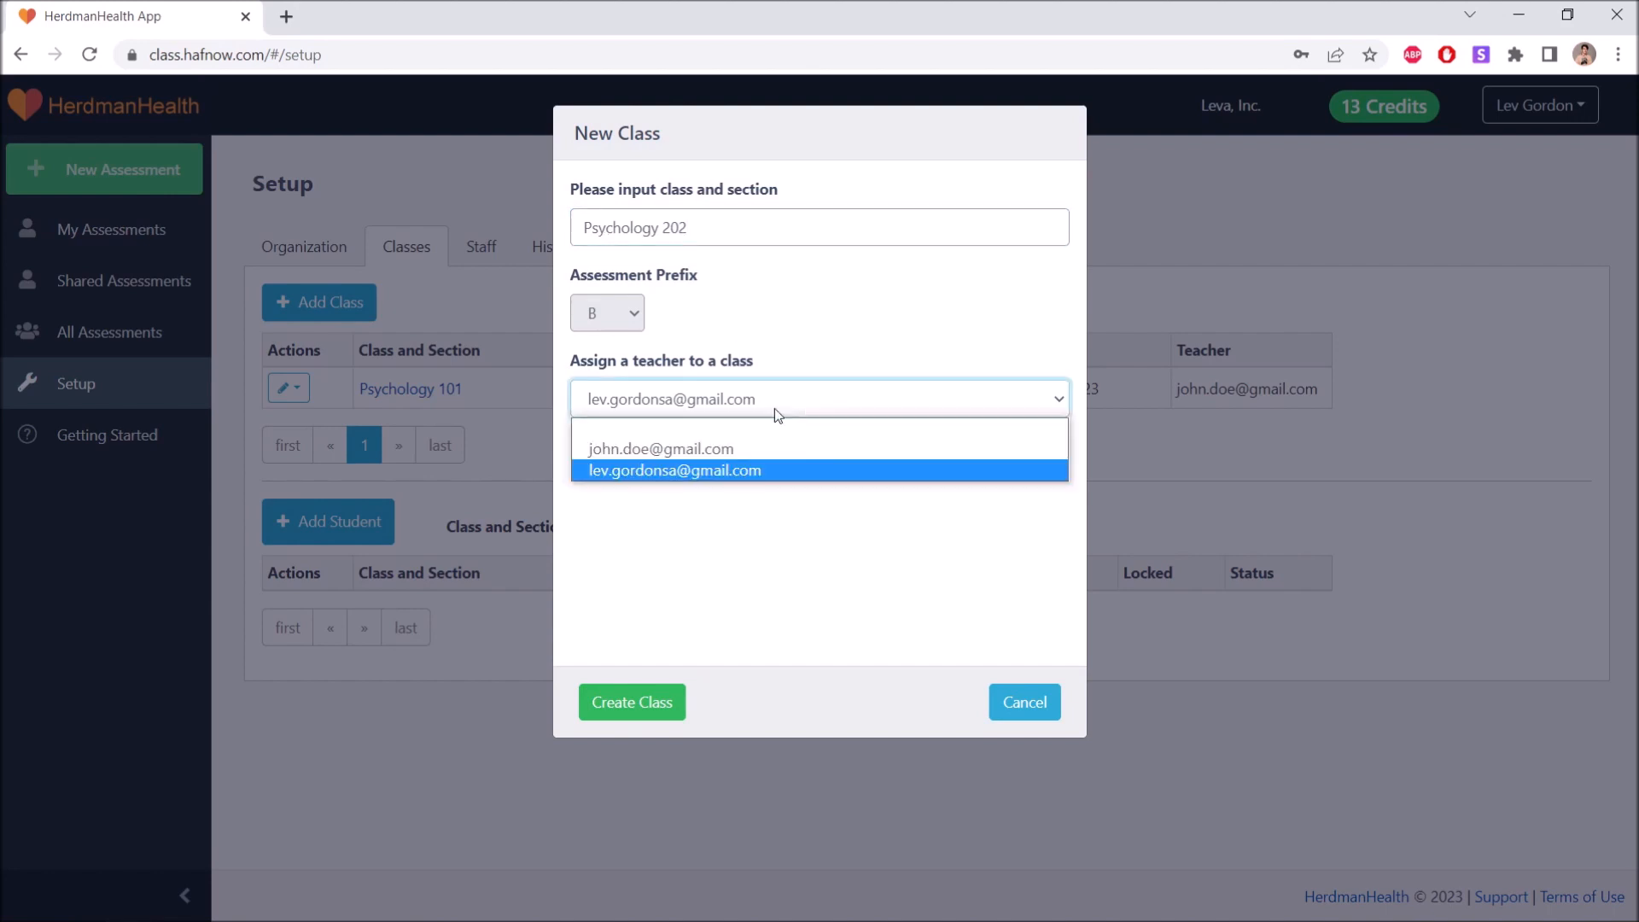
left_click(683, 471)
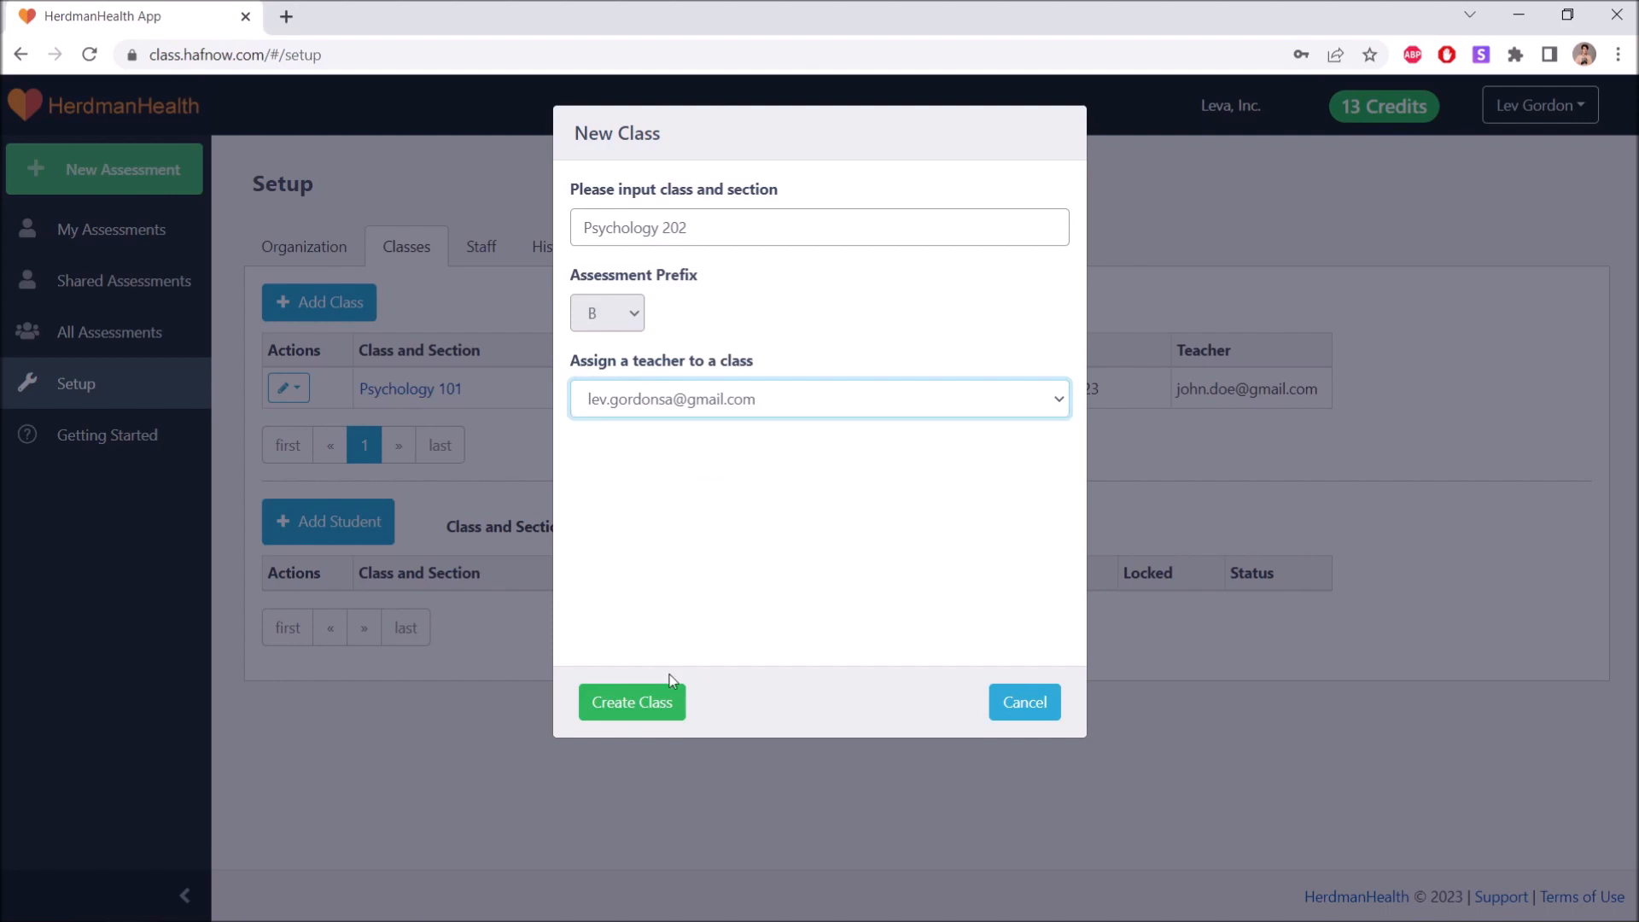
left_click(667, 696)
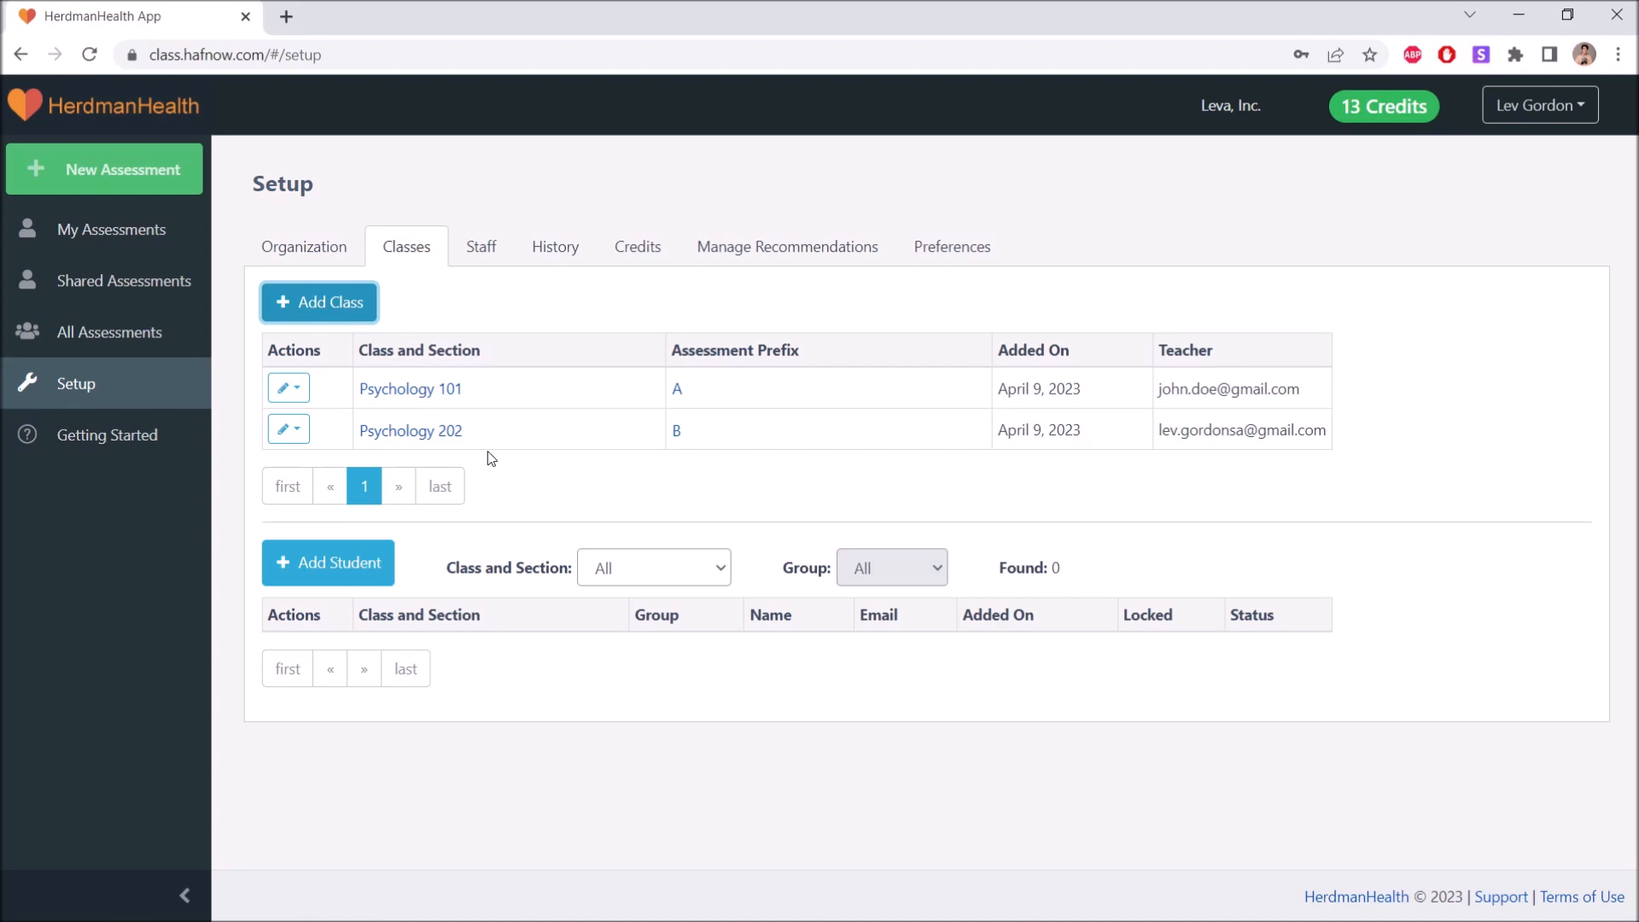
Open the Psychology 202 class for editing and save it without changes.
left_click(289, 430)
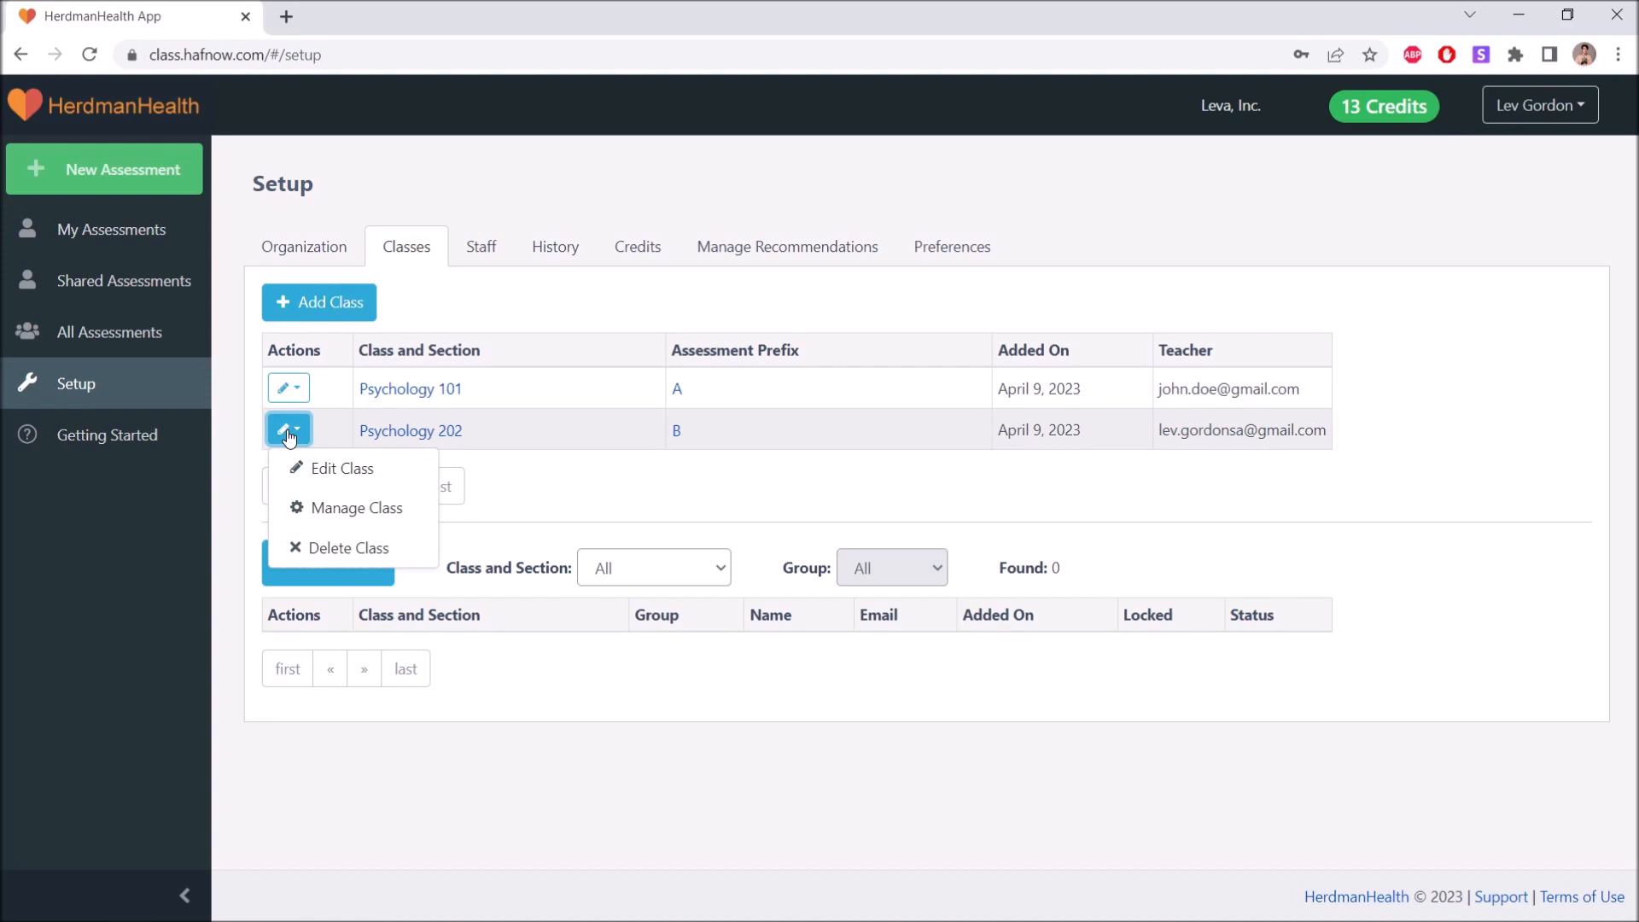
left_click(311, 467)
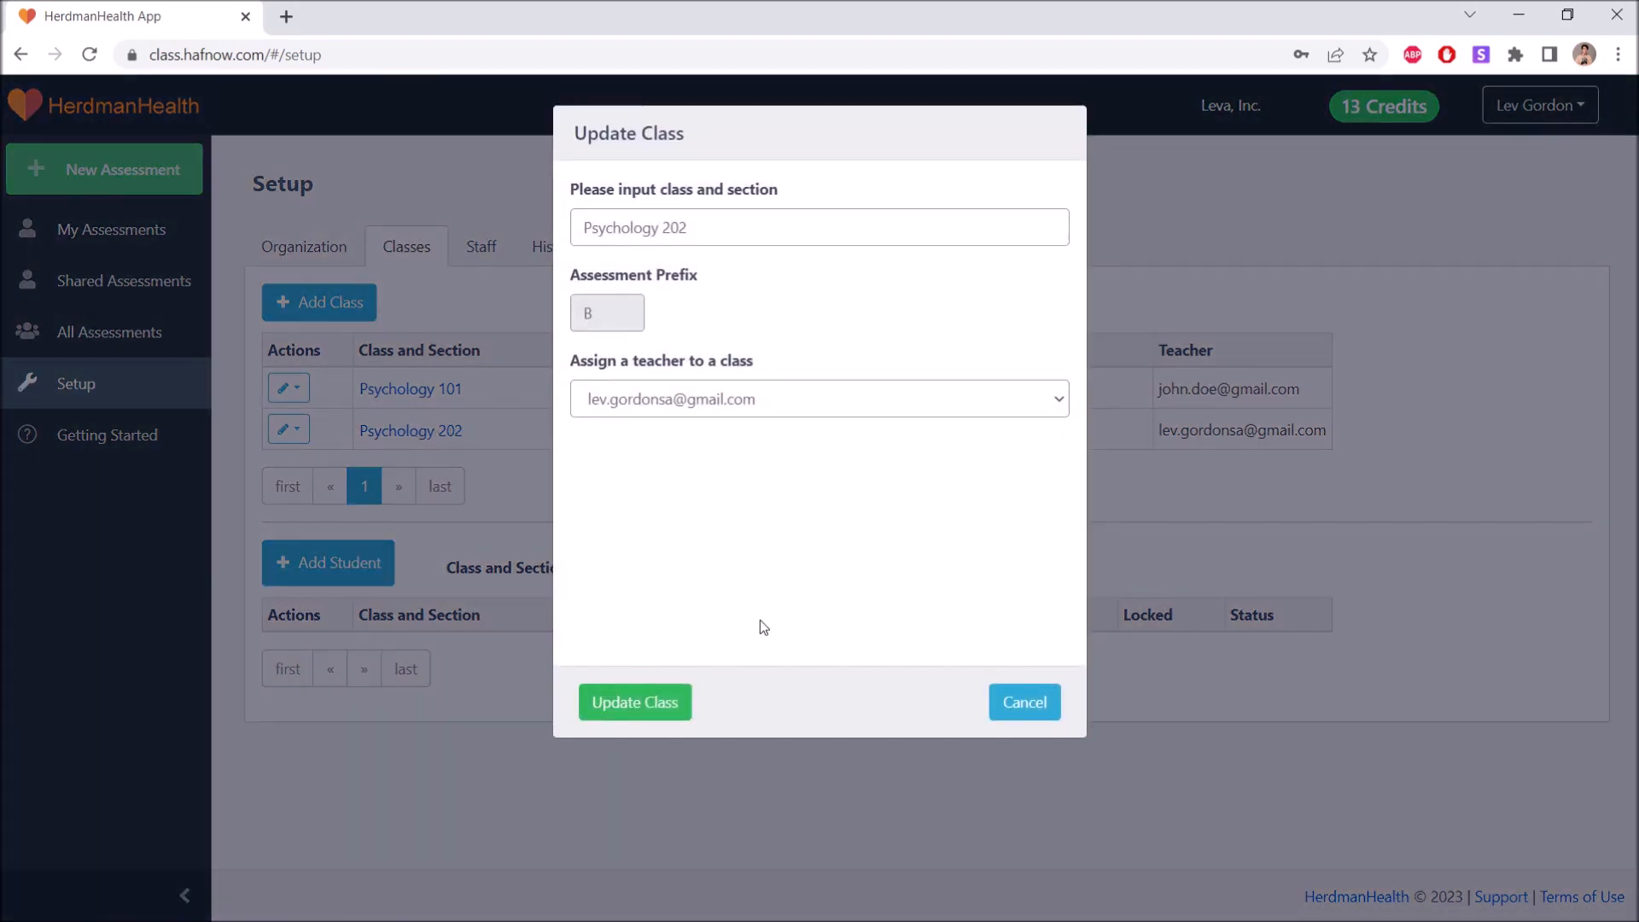
left_click(650, 700)
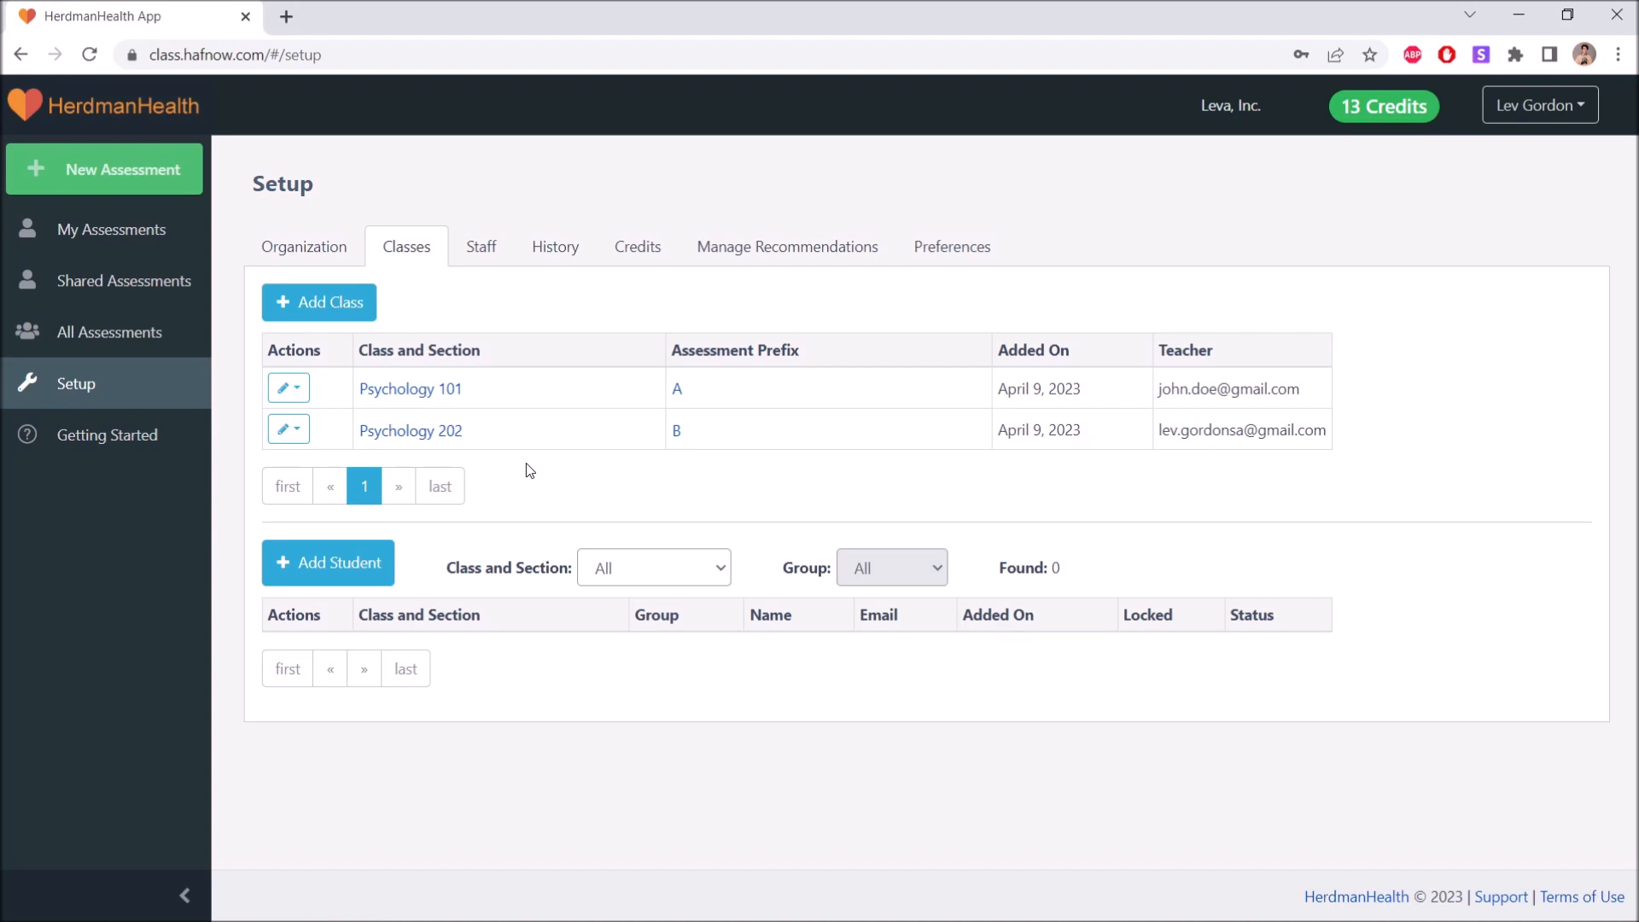
Start a new student record and enter the student's first and last name.
left_click(378, 556)
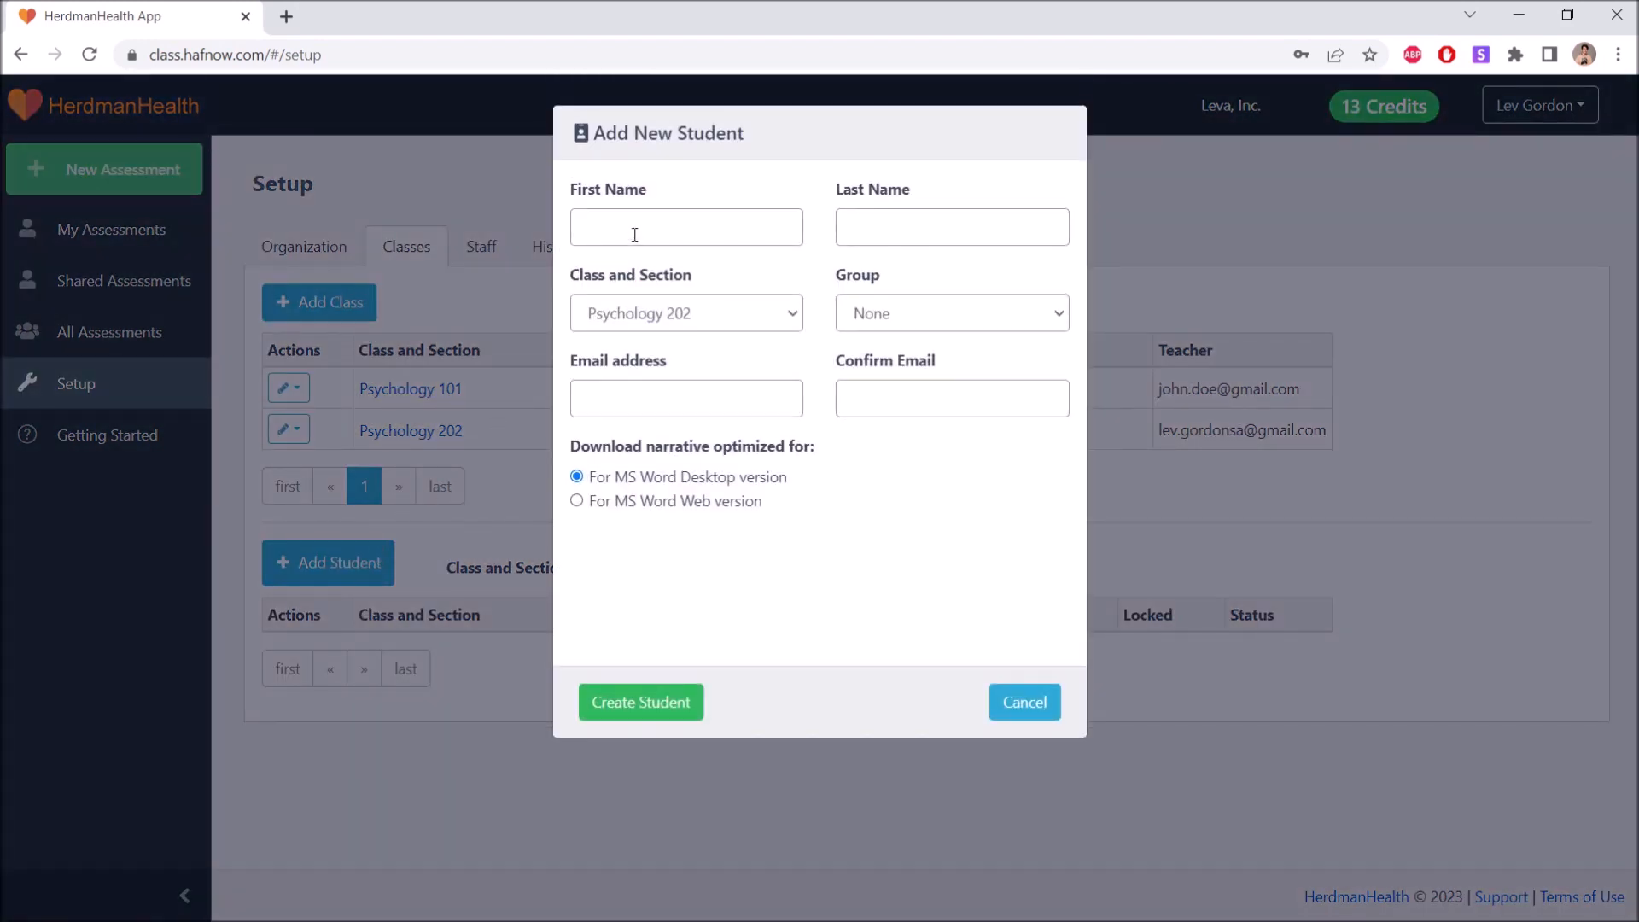
left_click(635, 234)
type("Carlos")
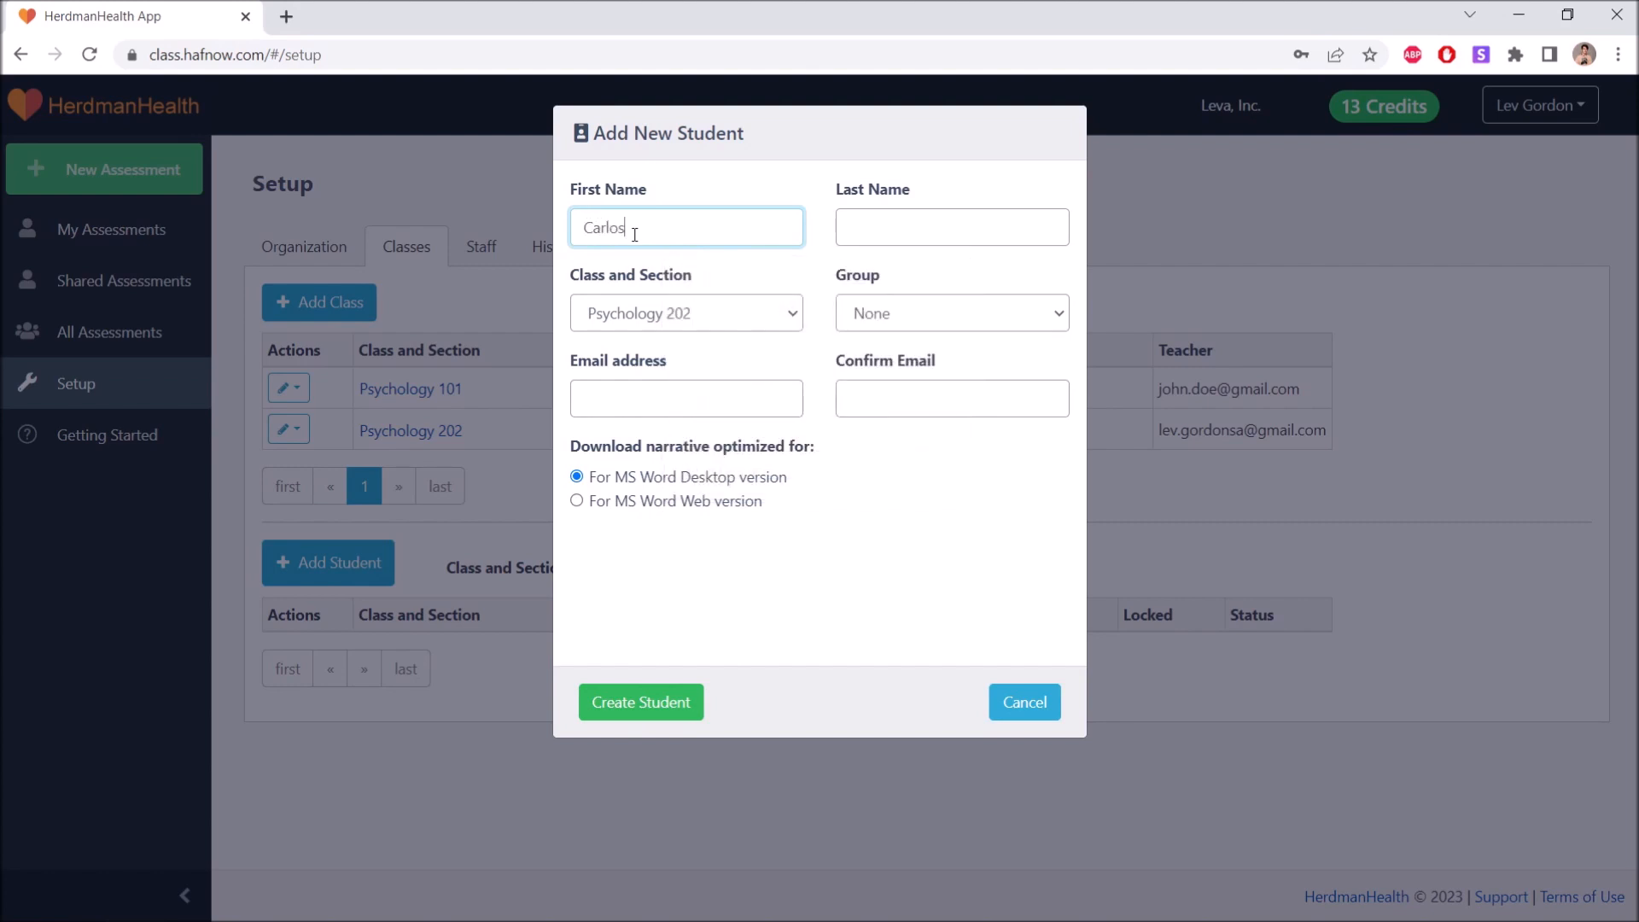
left_click(861, 227)
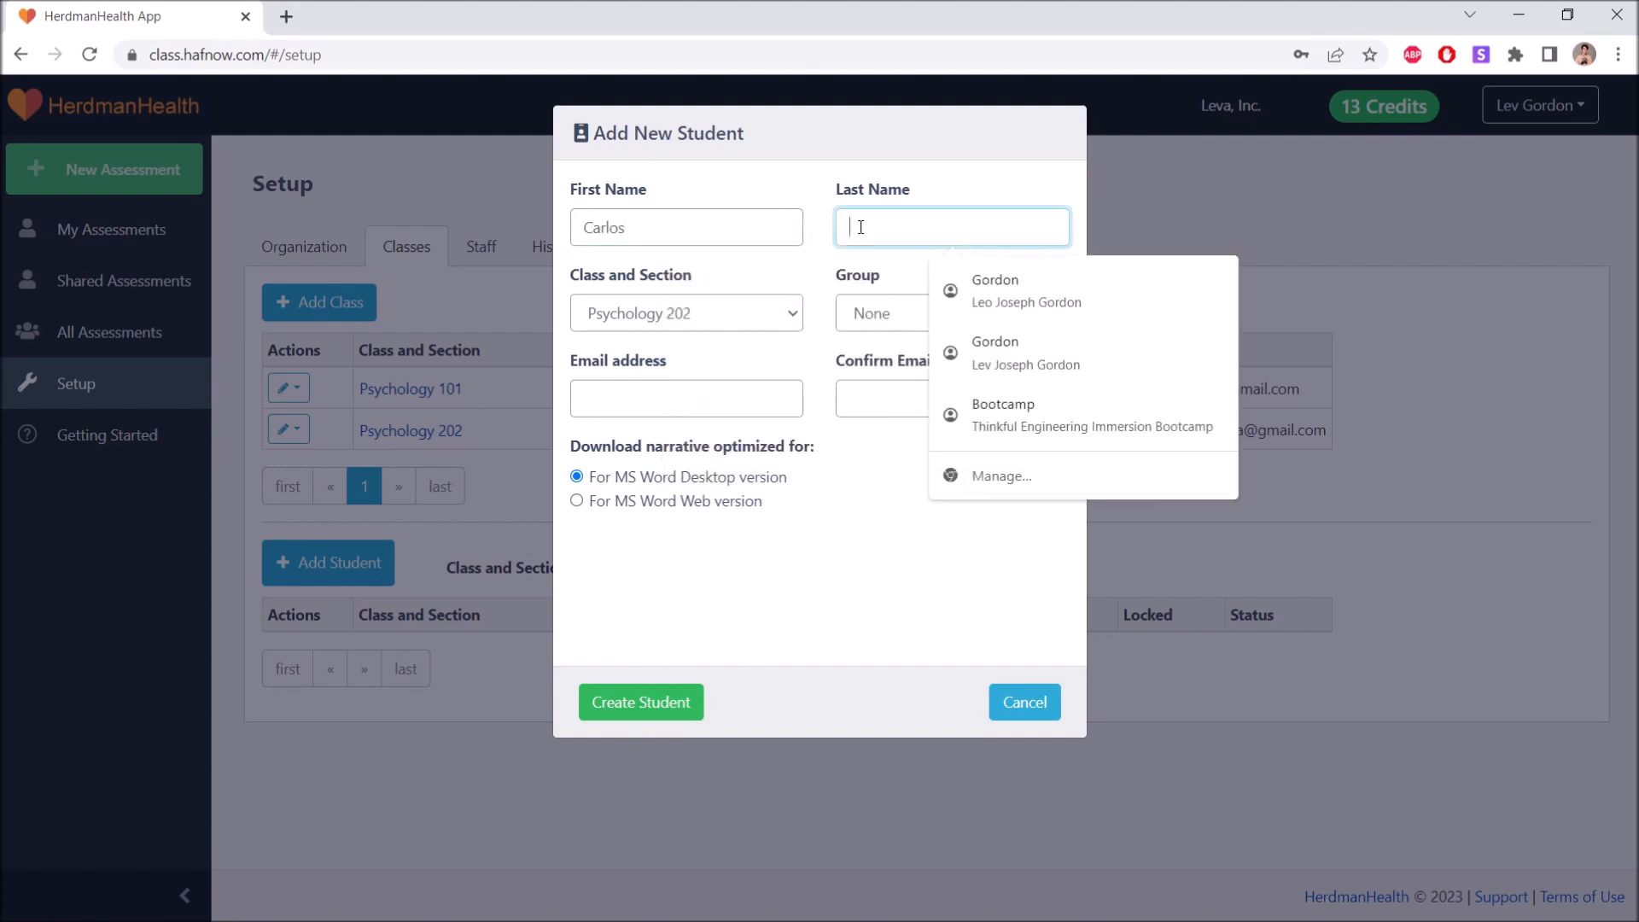
type("Doe")
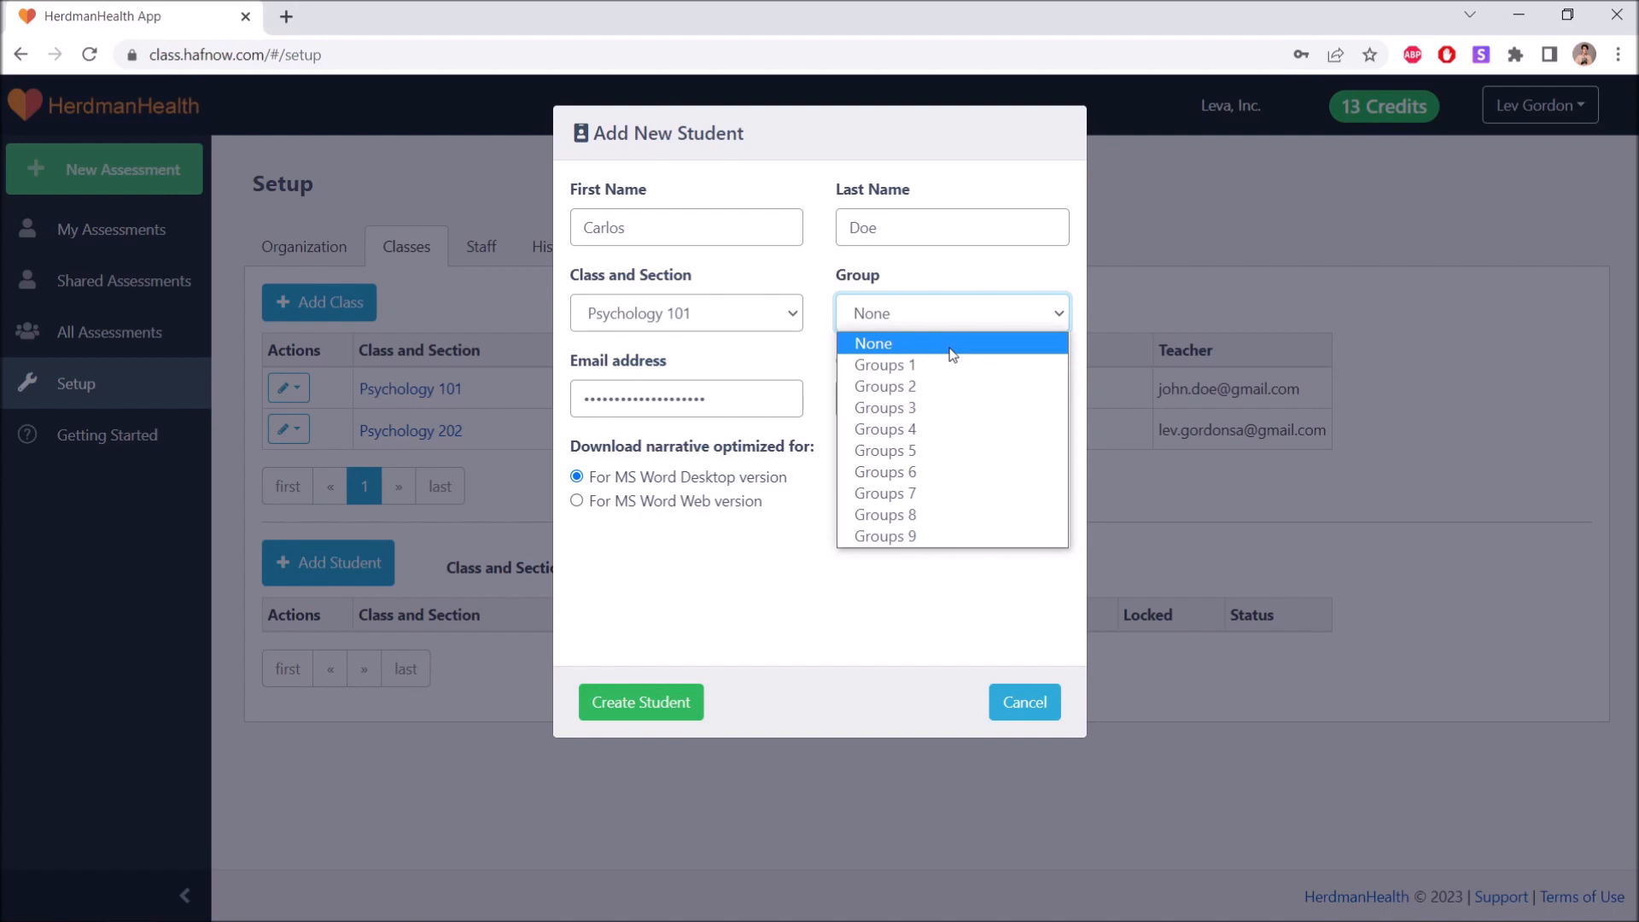
Enroll the student in Psychology 101 with group None, copy the e-mail into the confirmation field, and create the student.
left_click(953, 346)
triple_click(768, 389)
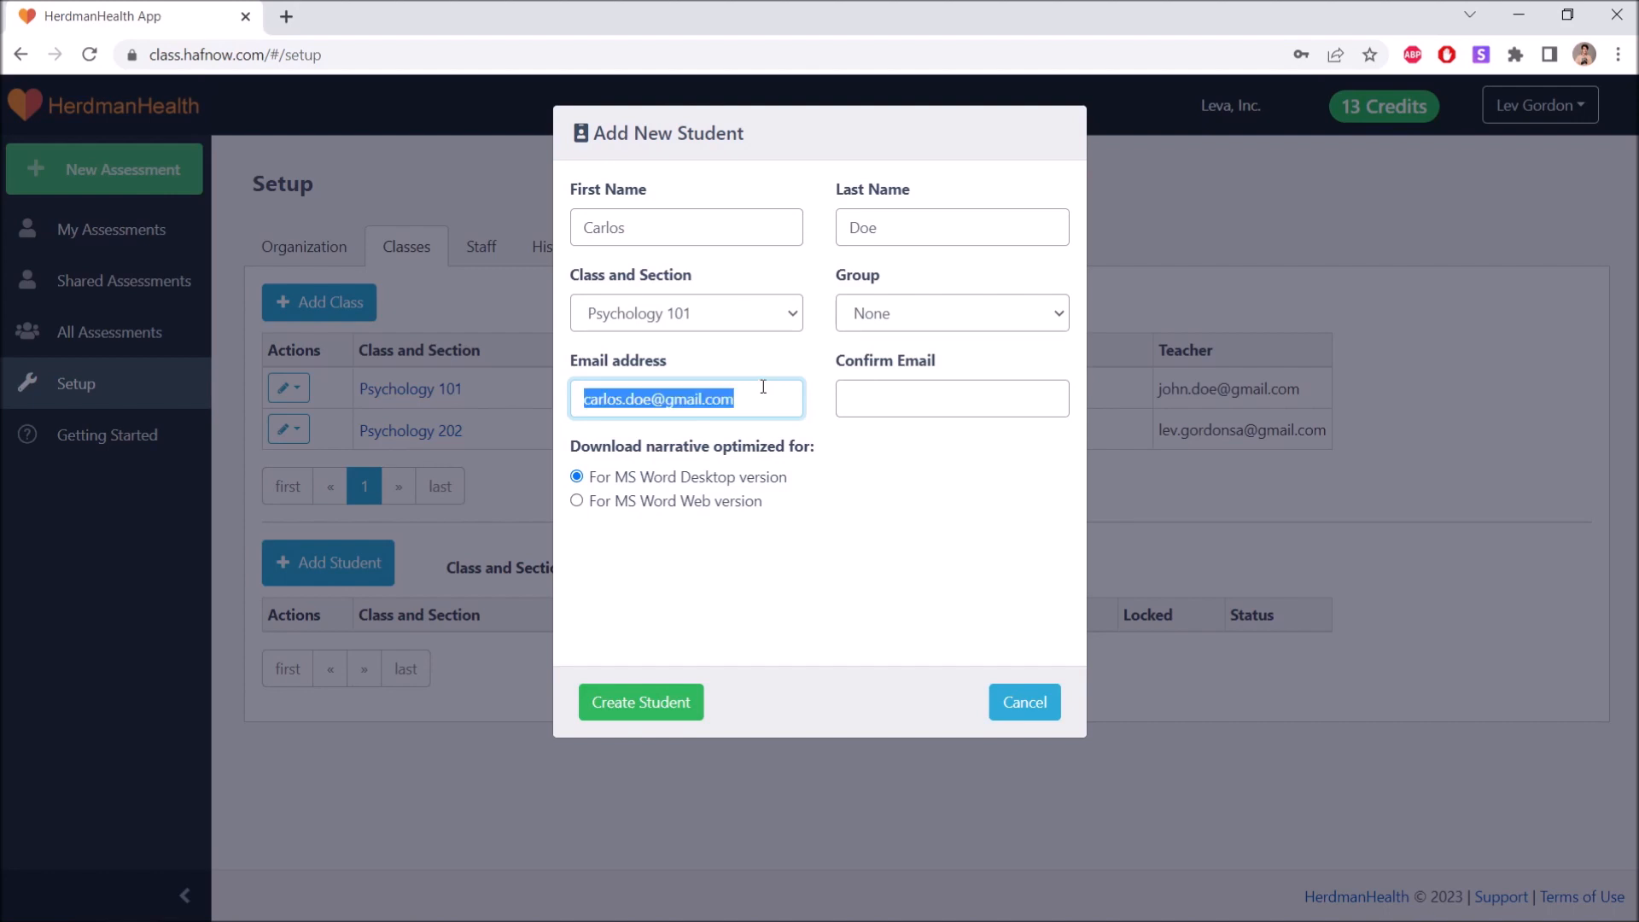
left_click(866, 391)
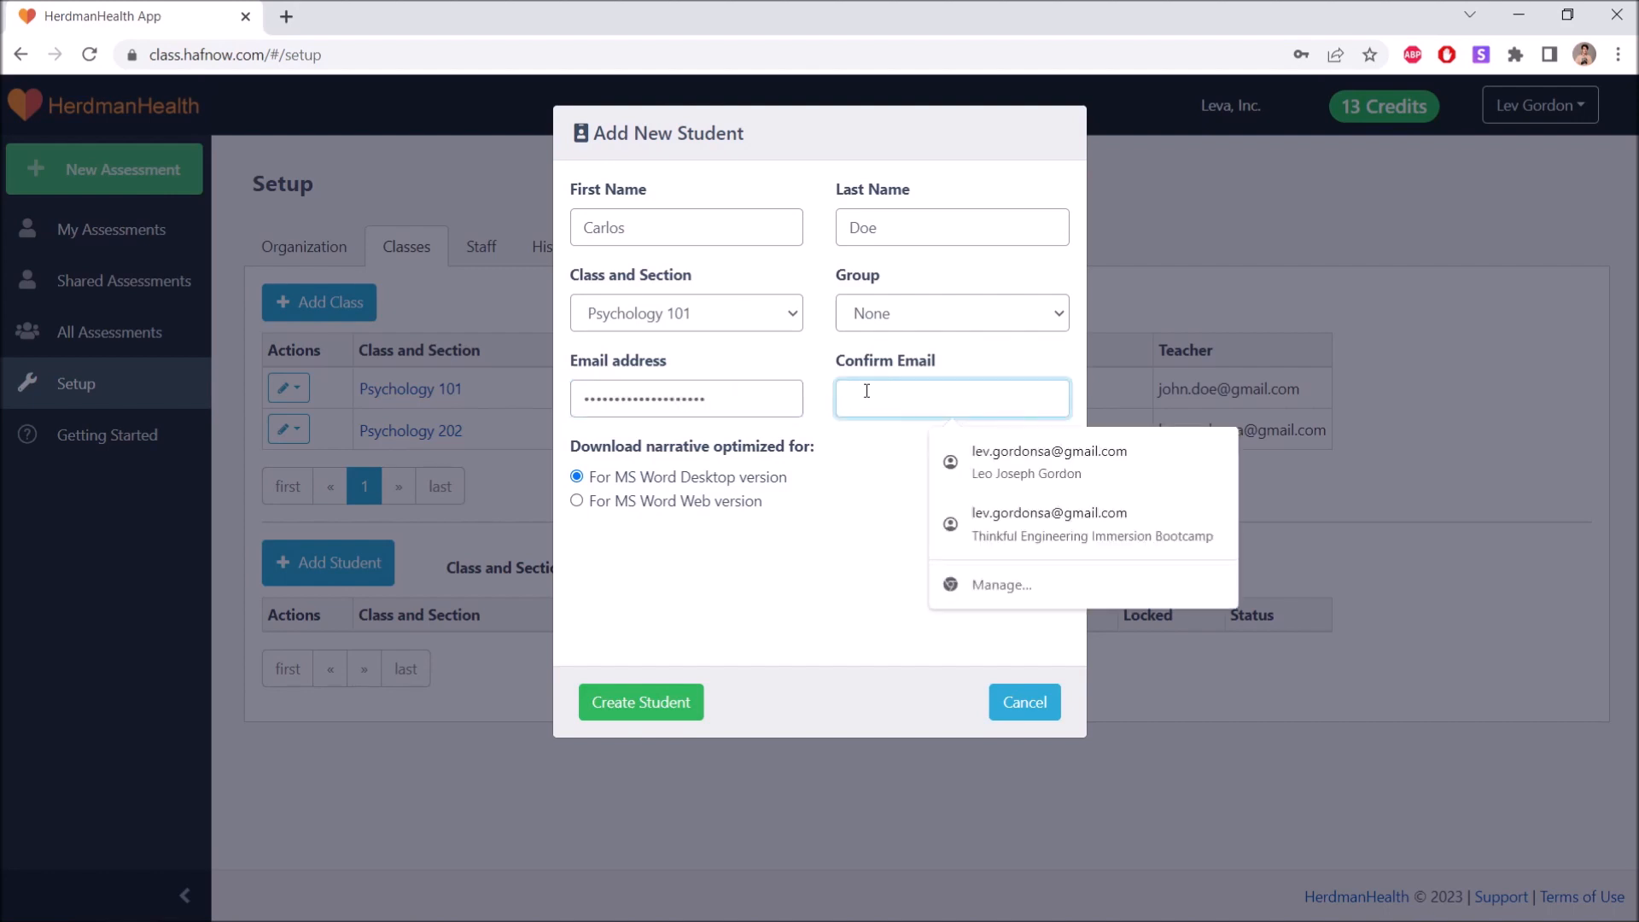
key("ctrl+v")
left_click(825, 373)
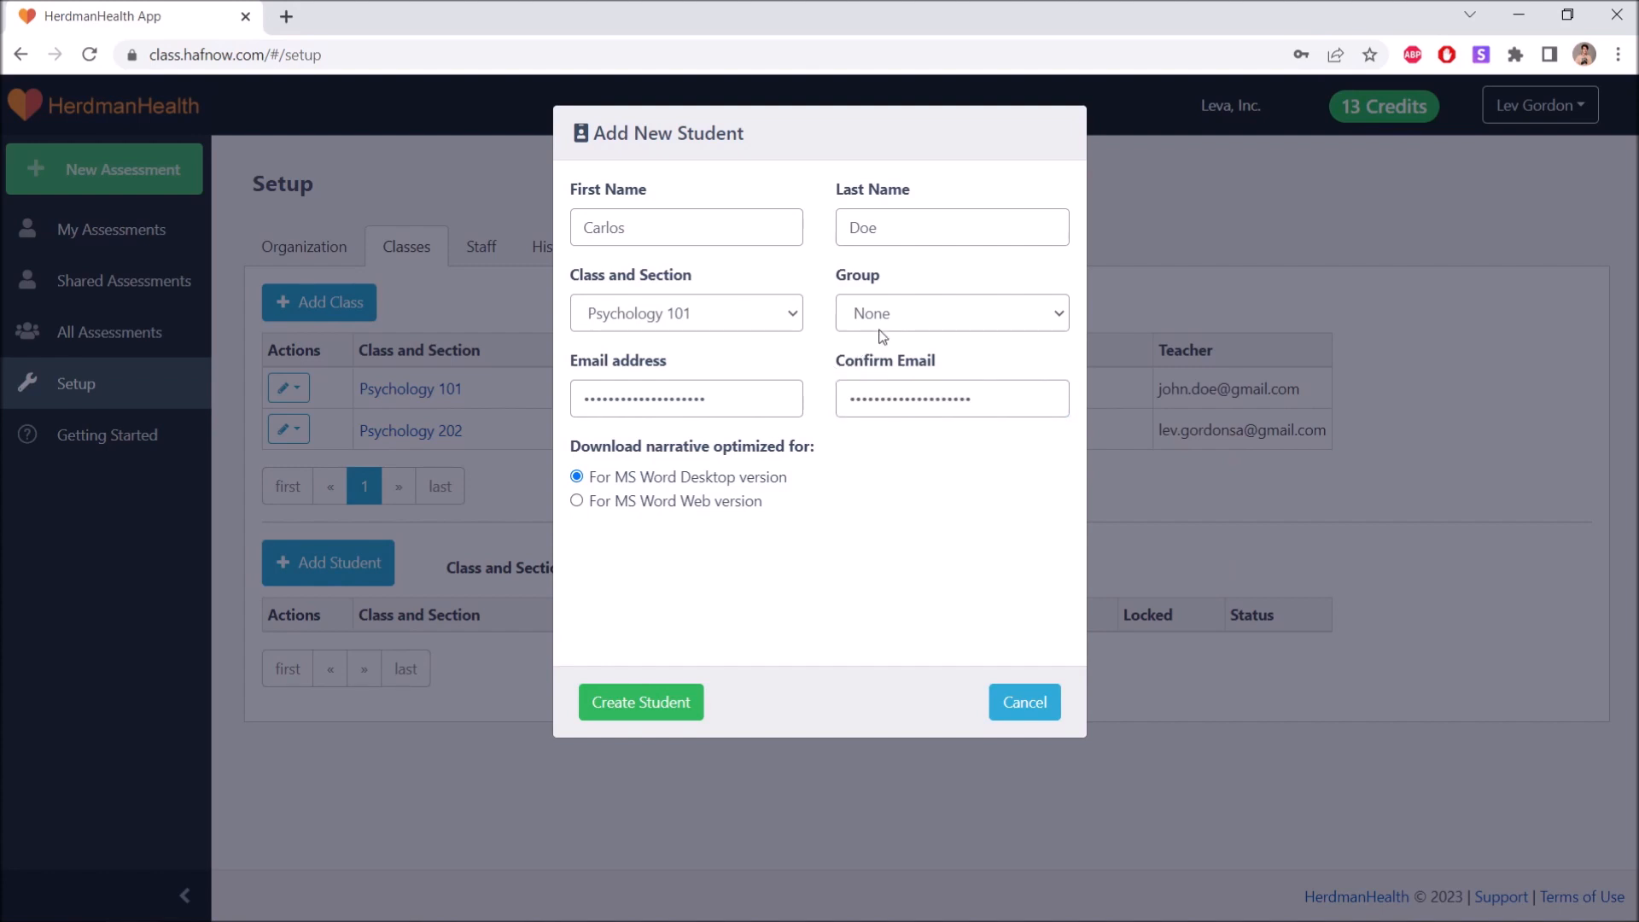
left_click(1057, 310)
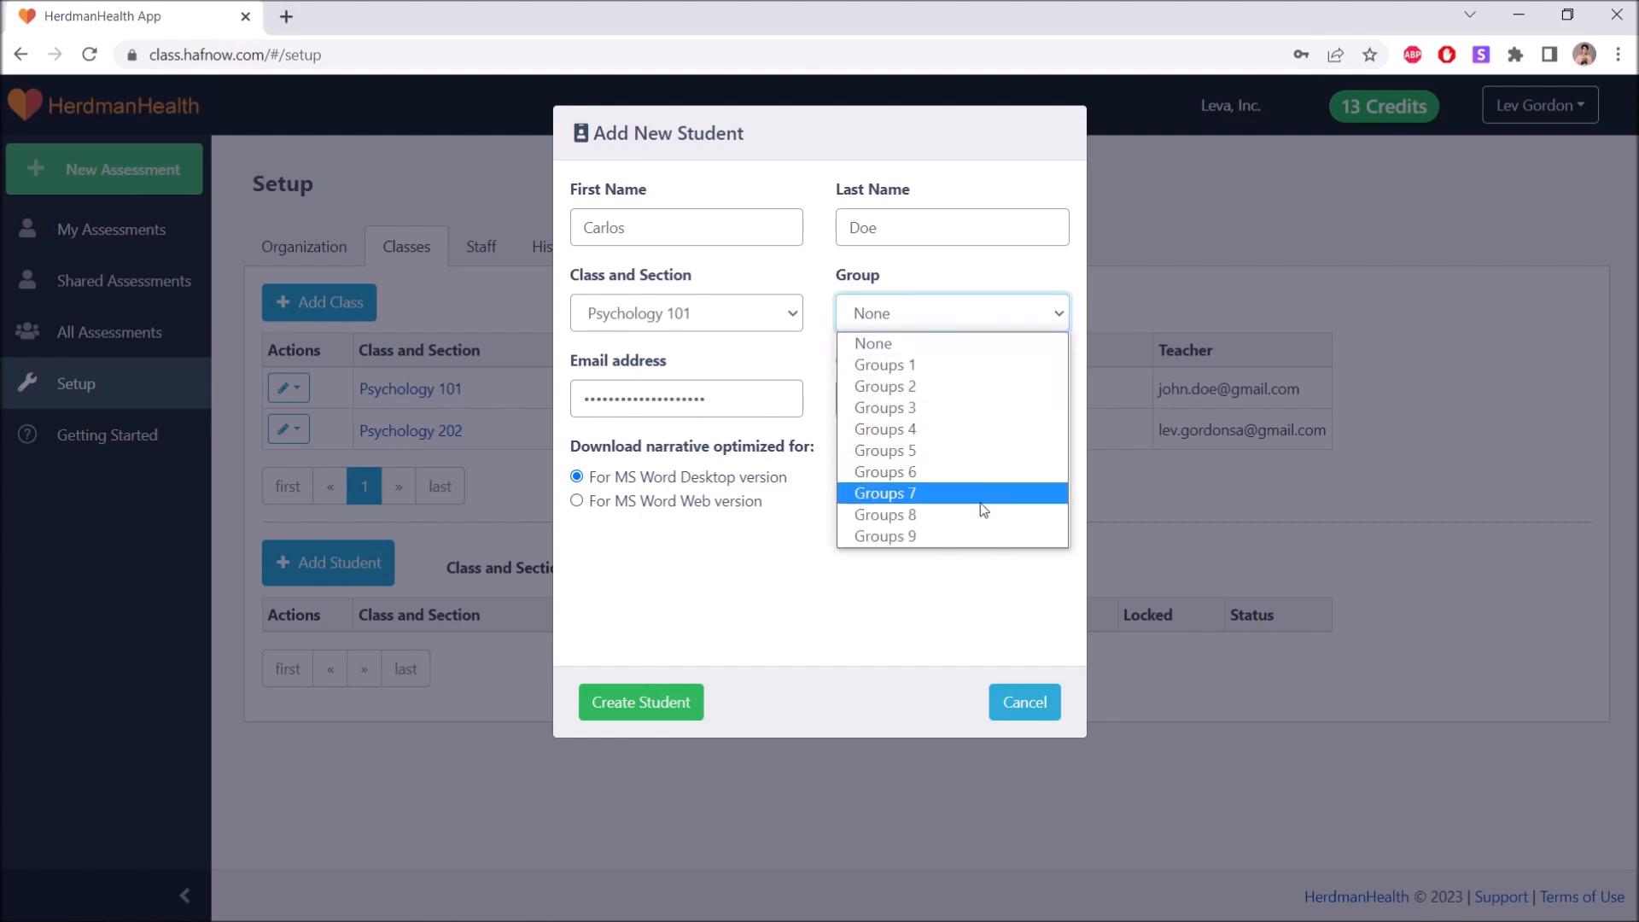
left_click(949, 347)
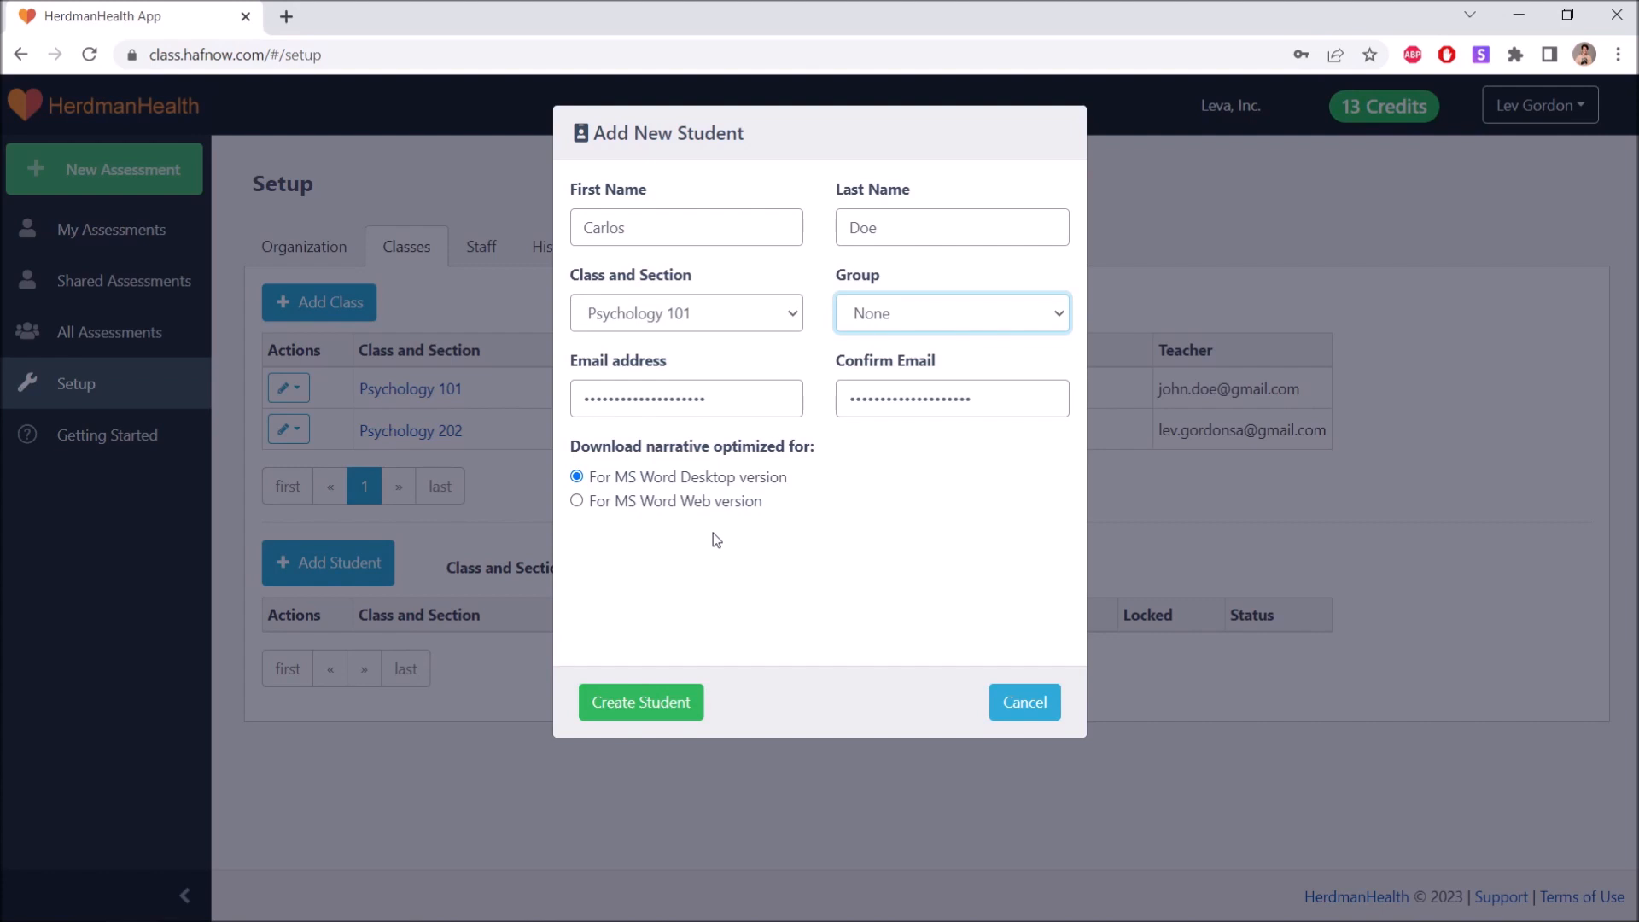
left_click(654, 697)
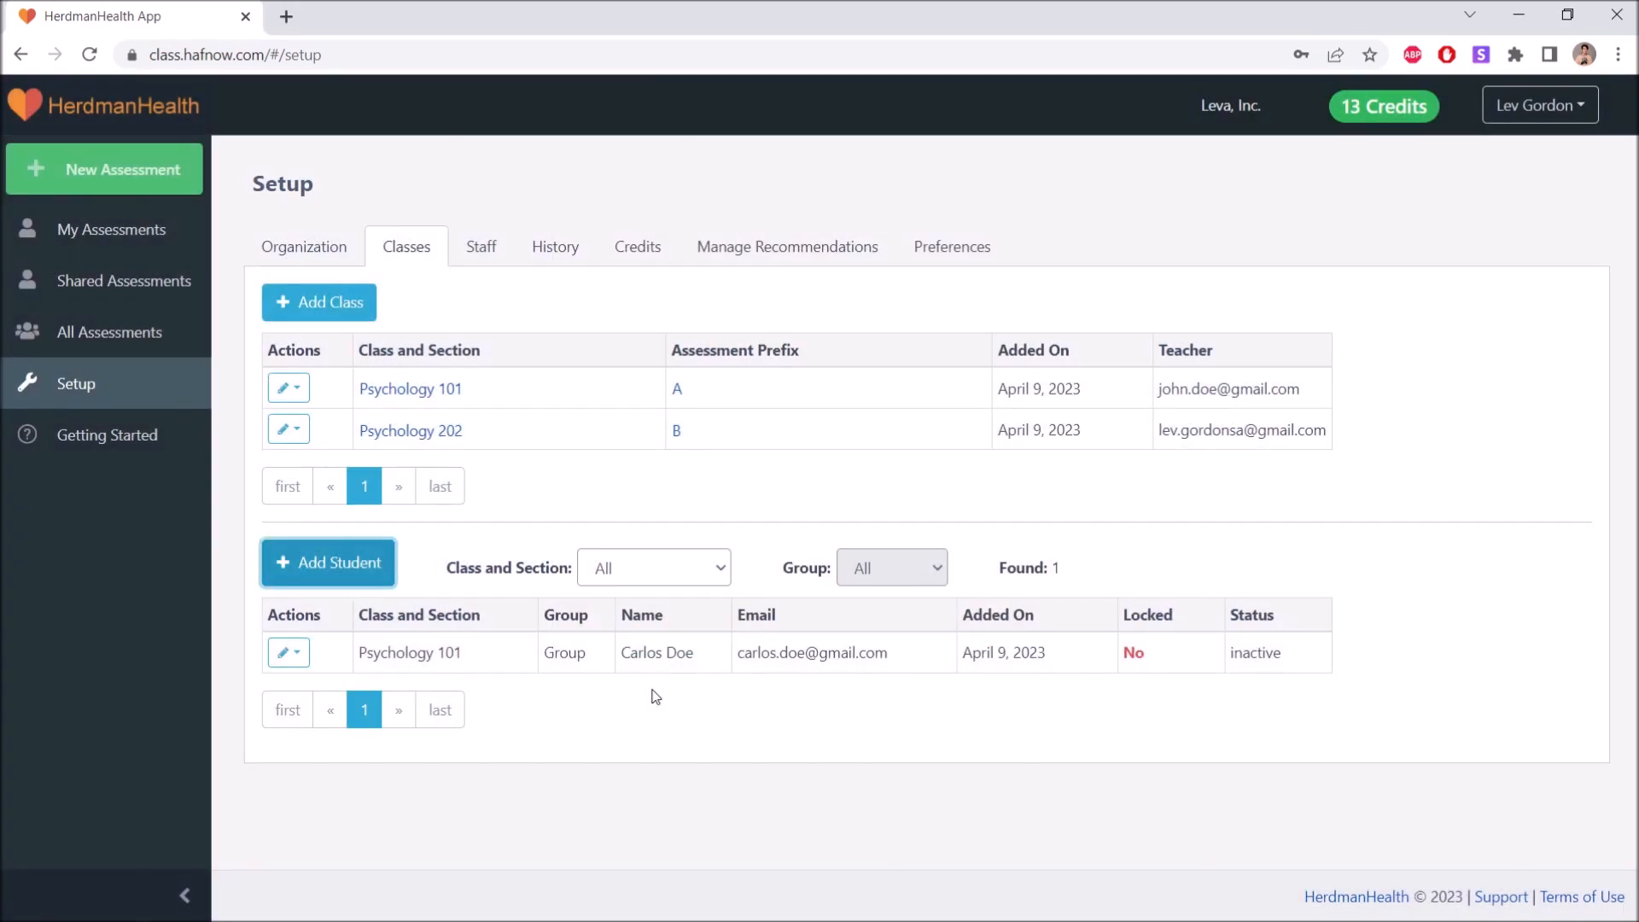
Start another student record with the student's first and last name, placed in class Psychology 202.
left_click(374, 563)
left_click(673, 237)
type("Sarah")
left_click(926, 228)
type("Doe")
left_click(790, 313)
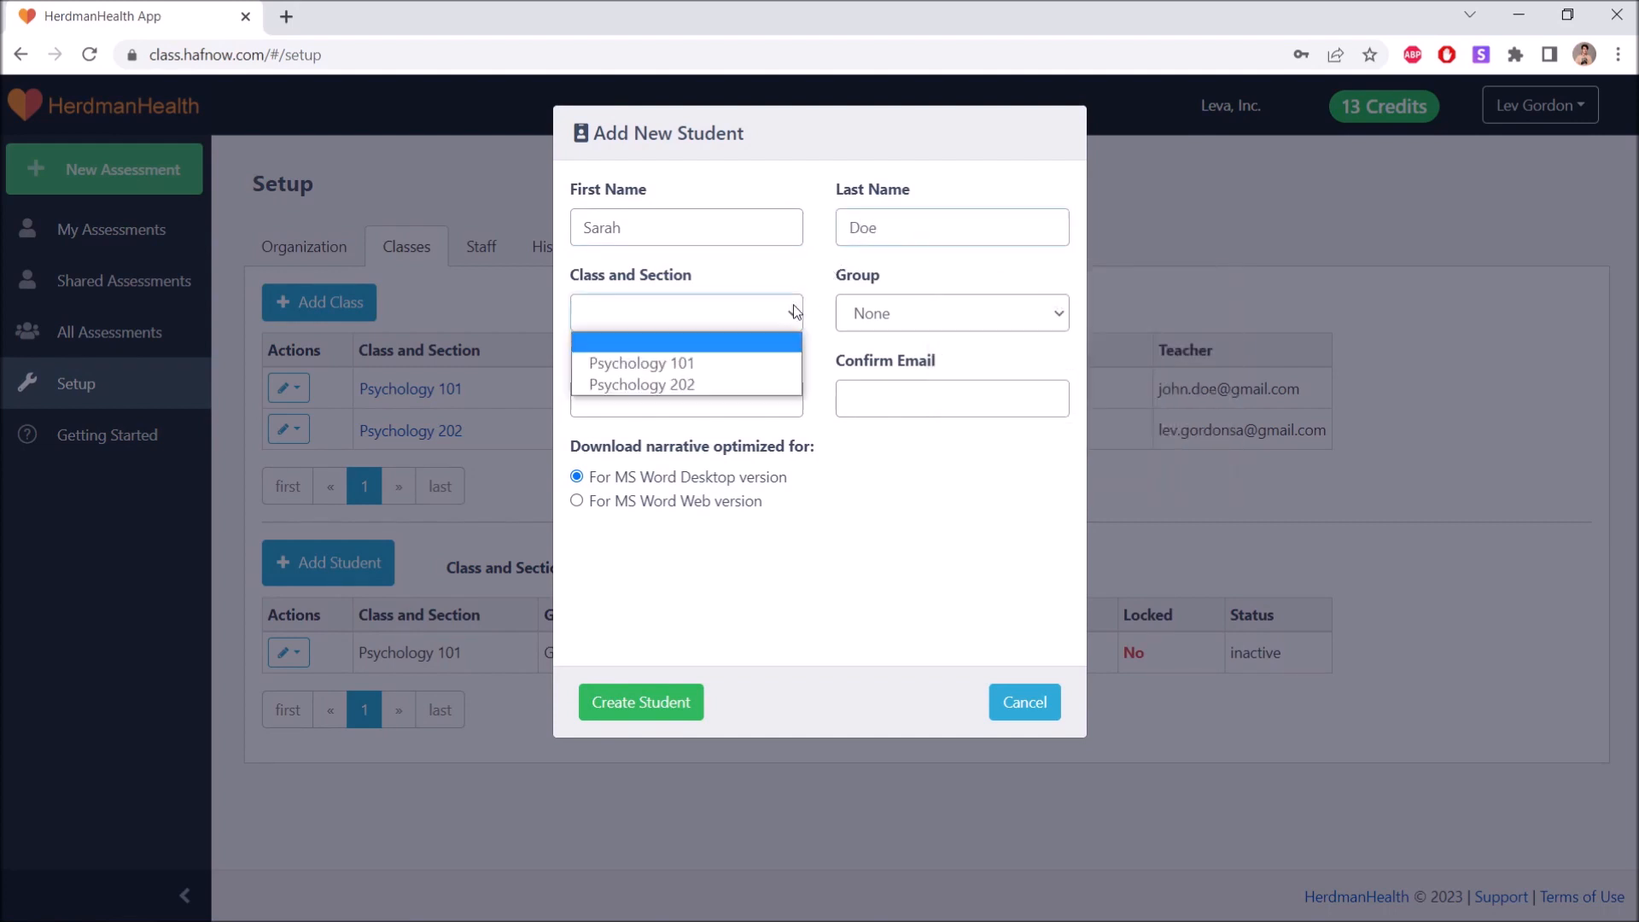
left_click(746, 386)
Enter the student's e-mail address, copy it into the confirmation field, and create the student.
left_click(753, 394)
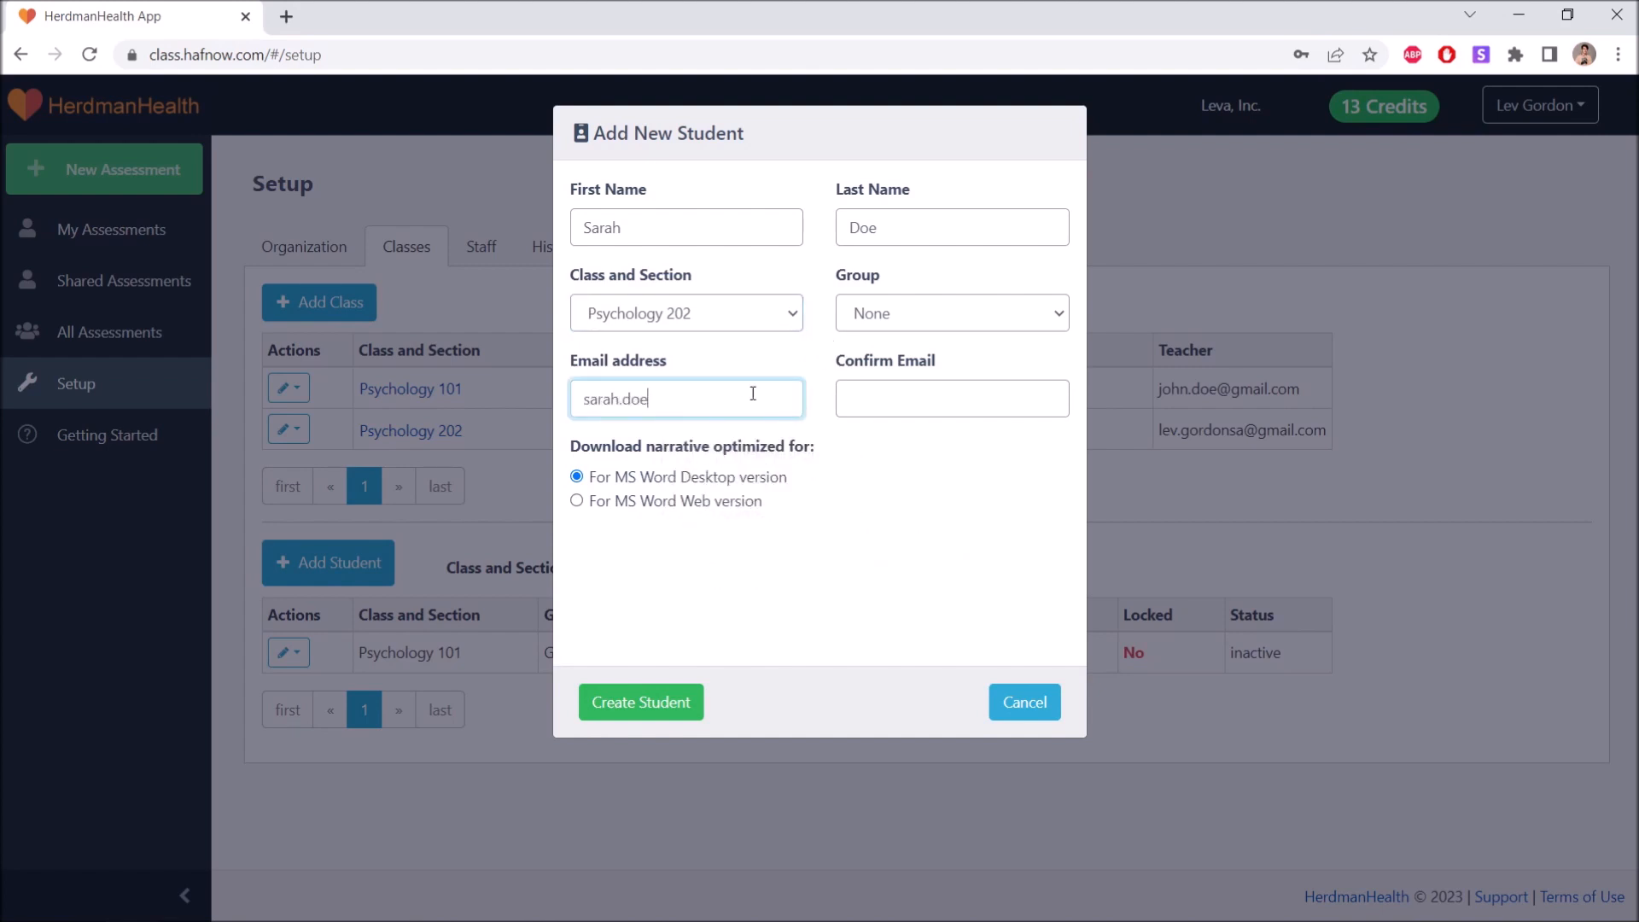
key("ctrl+a")
key("ctrl+c")
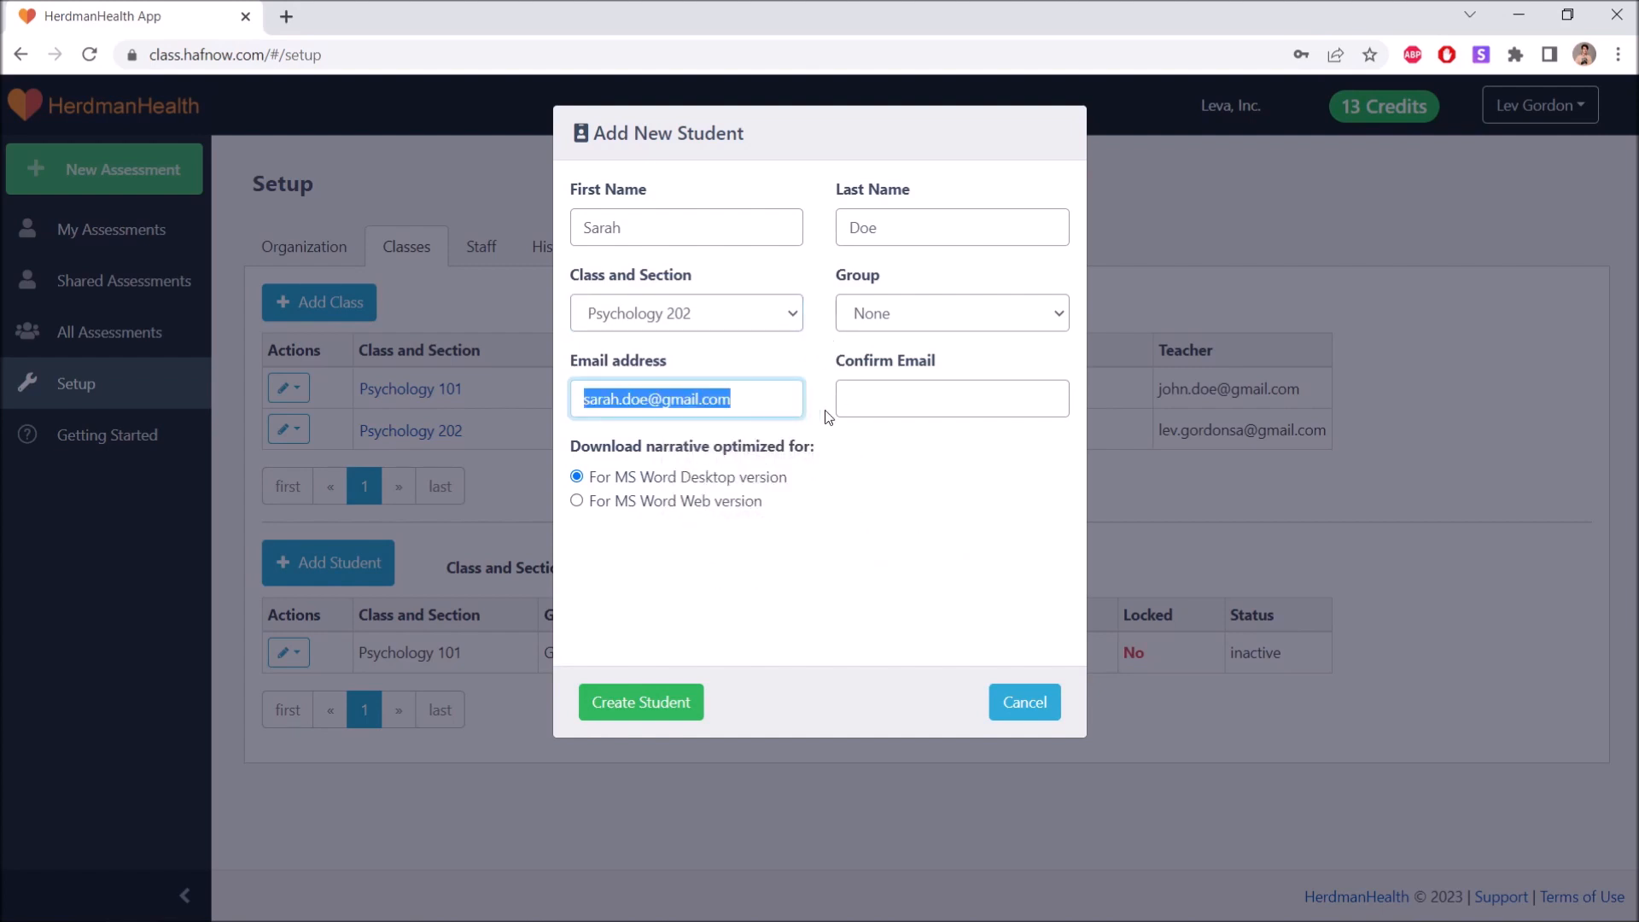
left_click(851, 410)
key("ctrl+v")
left_click(859, 432)
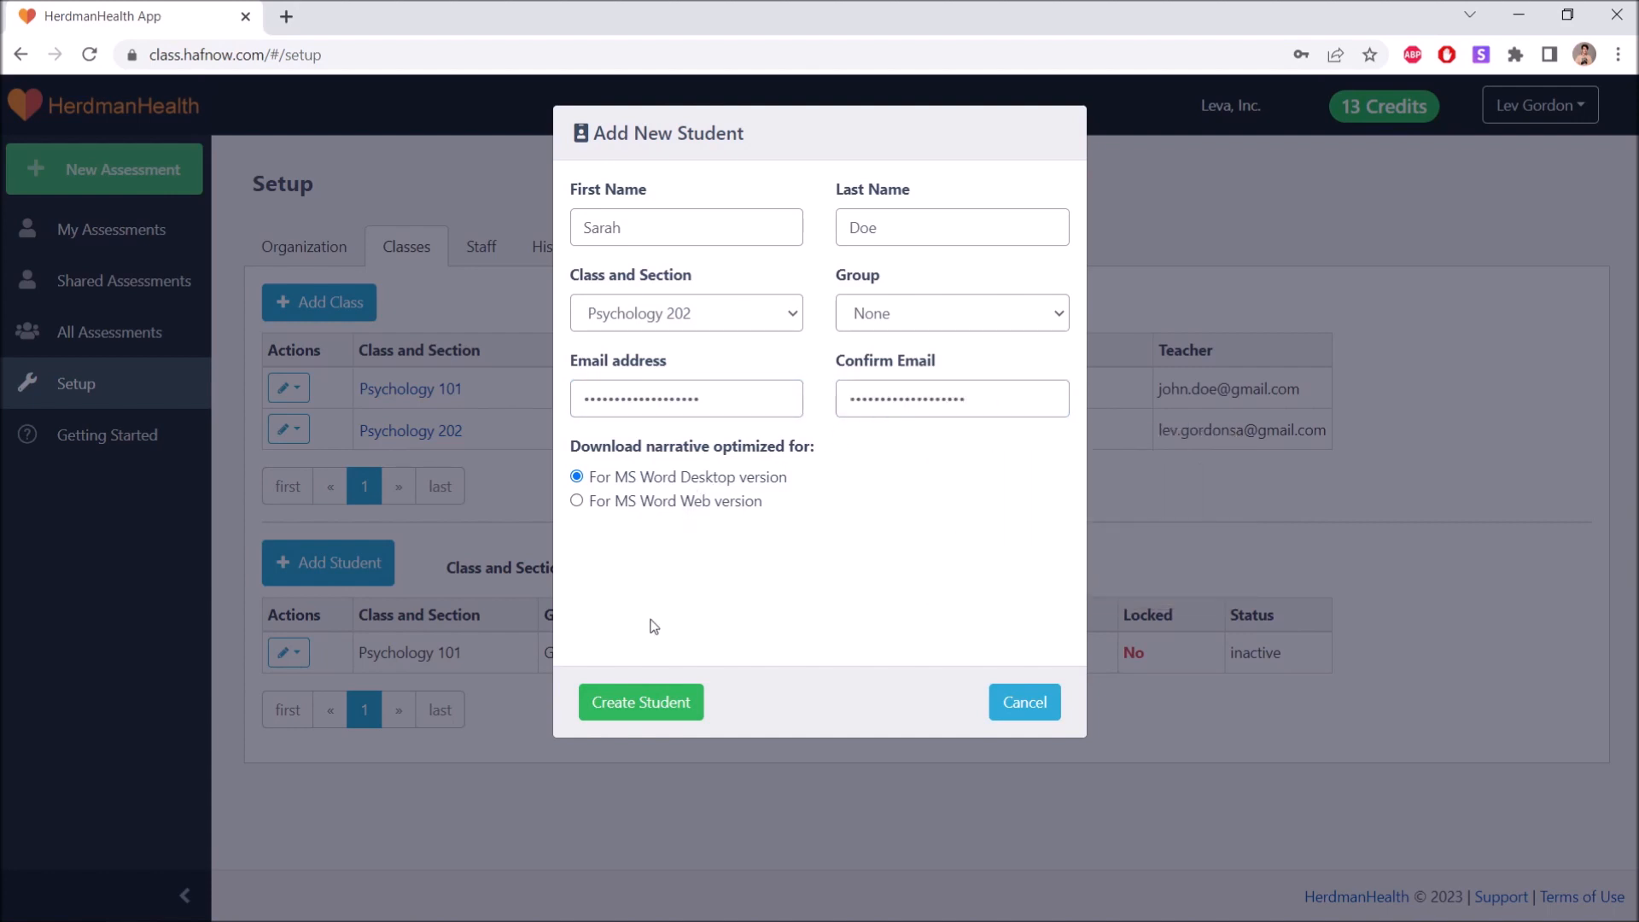
left_click(642, 700)
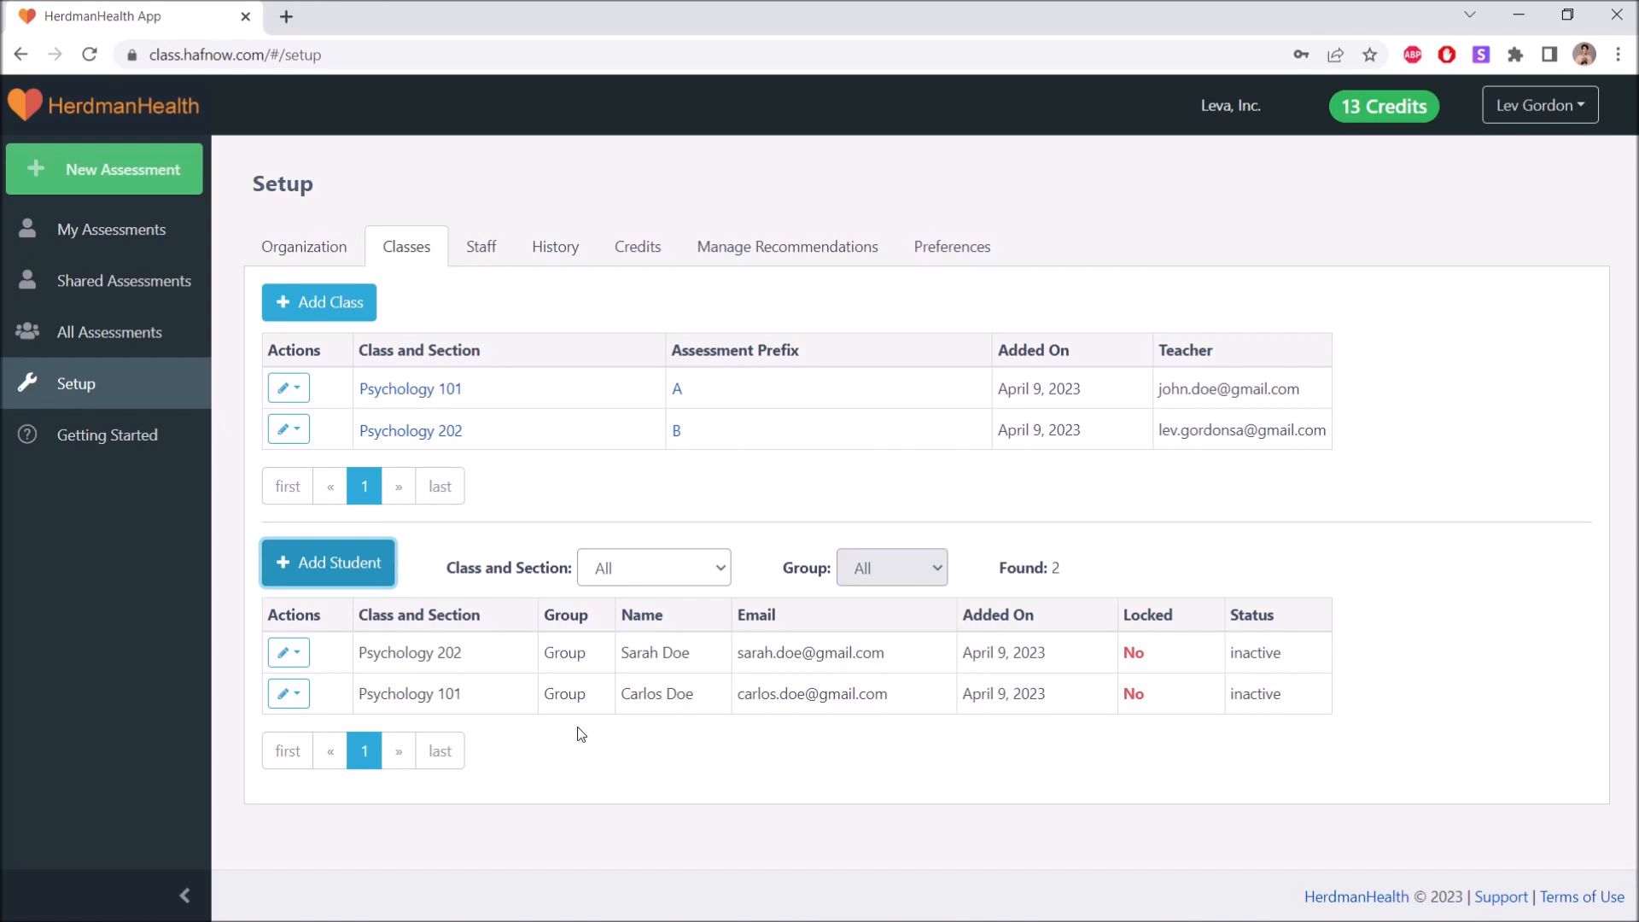
Open the Psychology 202 student's profile, review its class and group options, and save it unchanged.
left_click(300, 655)
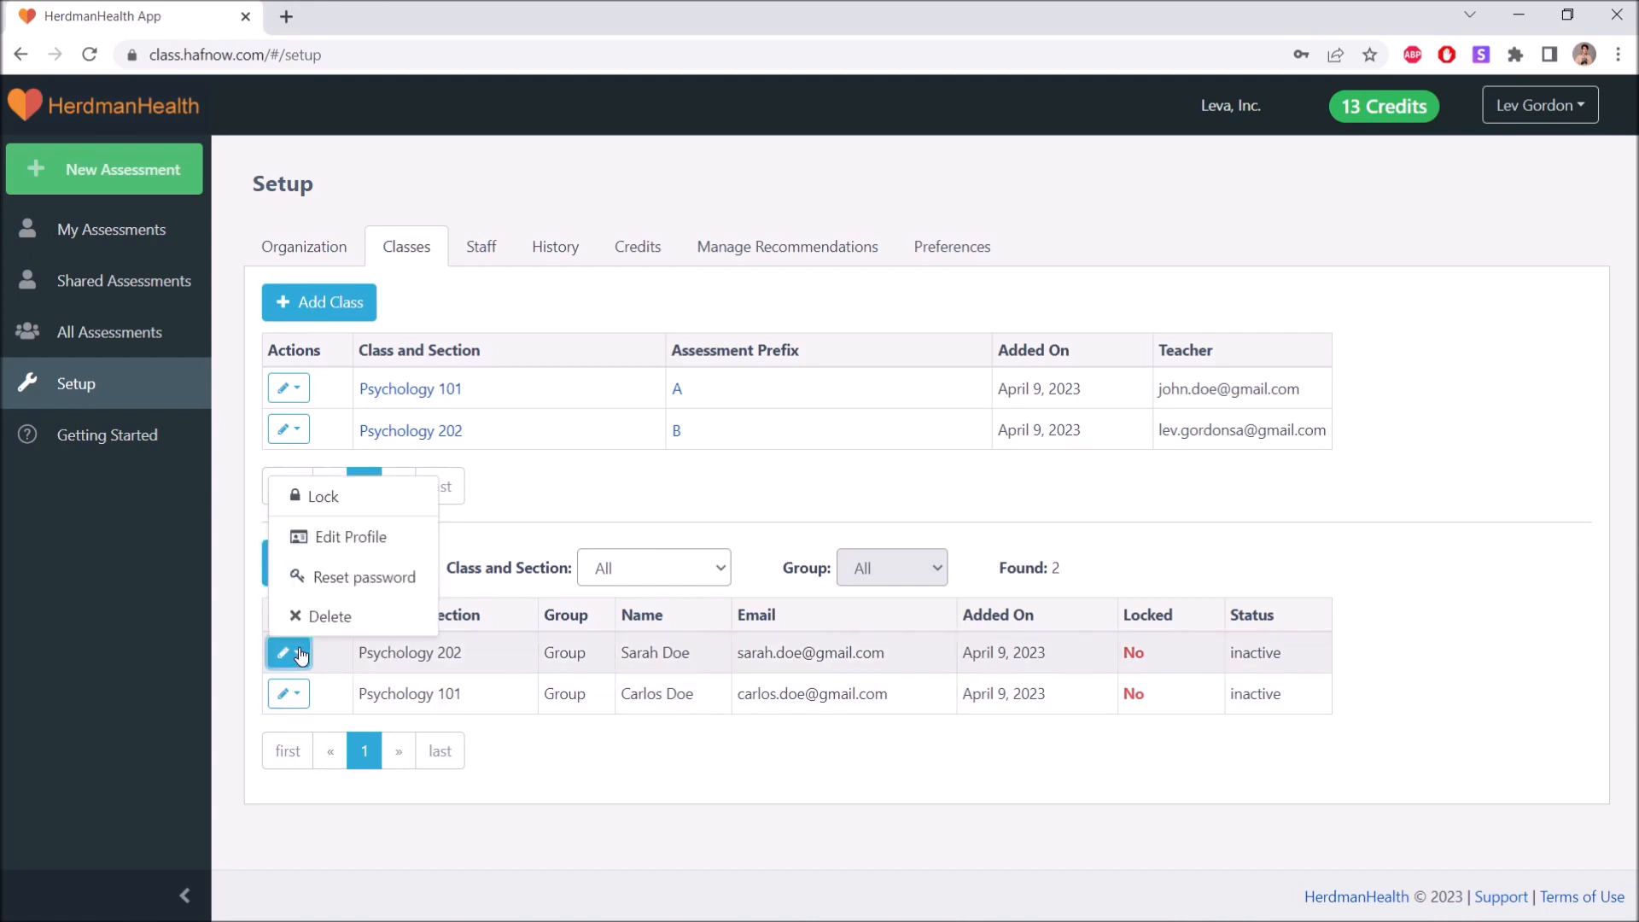
left_click(338, 540)
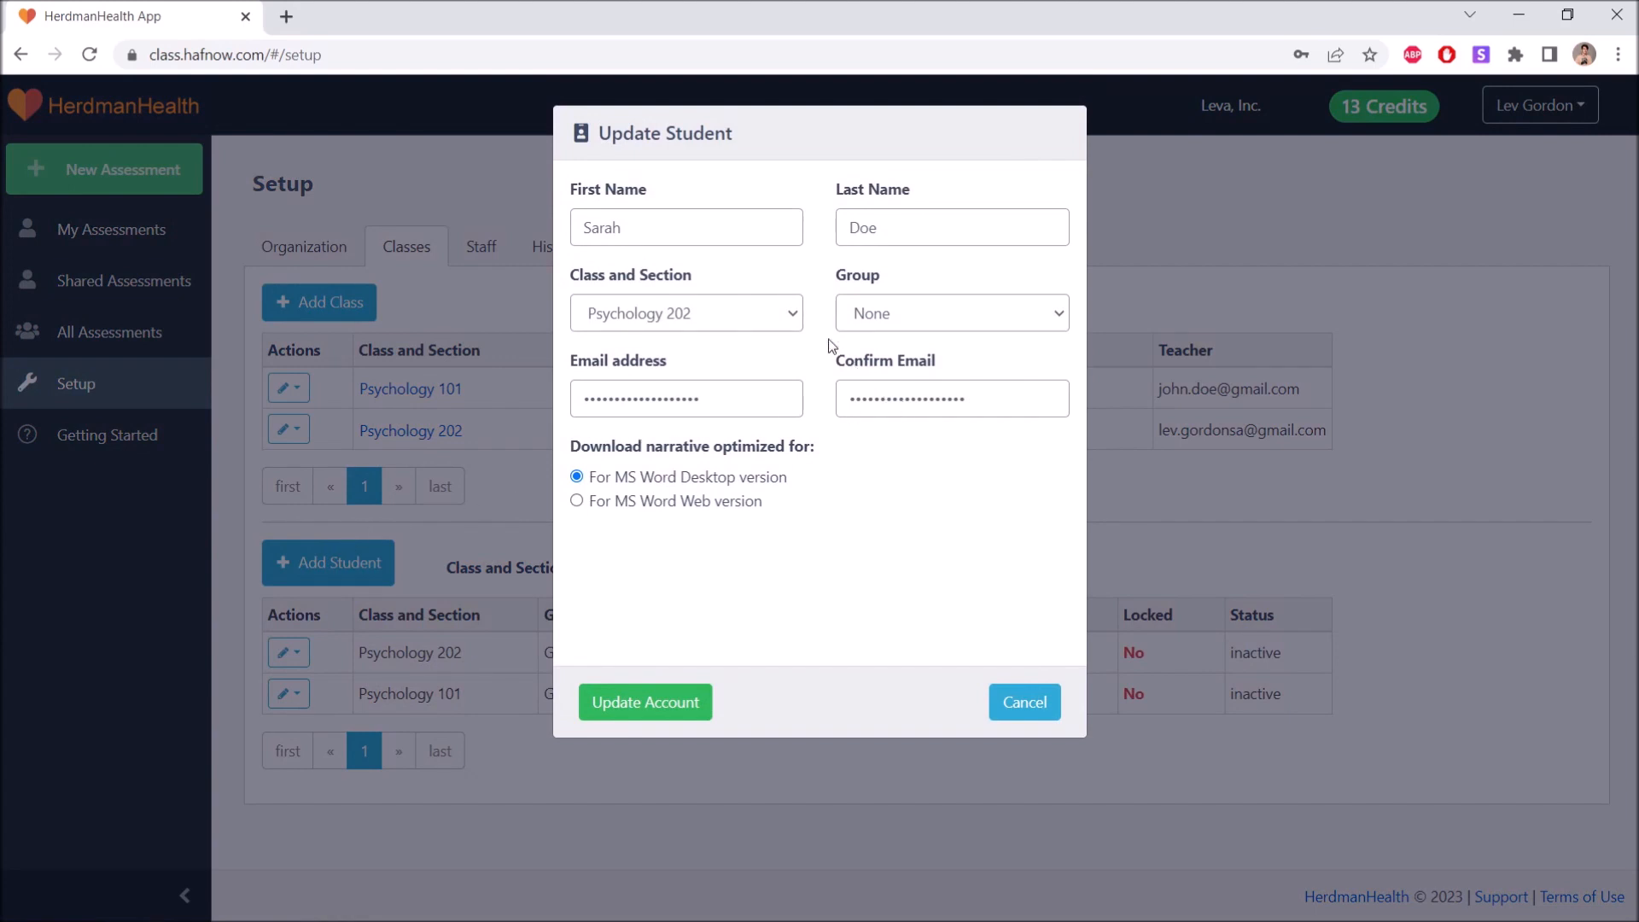
left_click(790, 303)
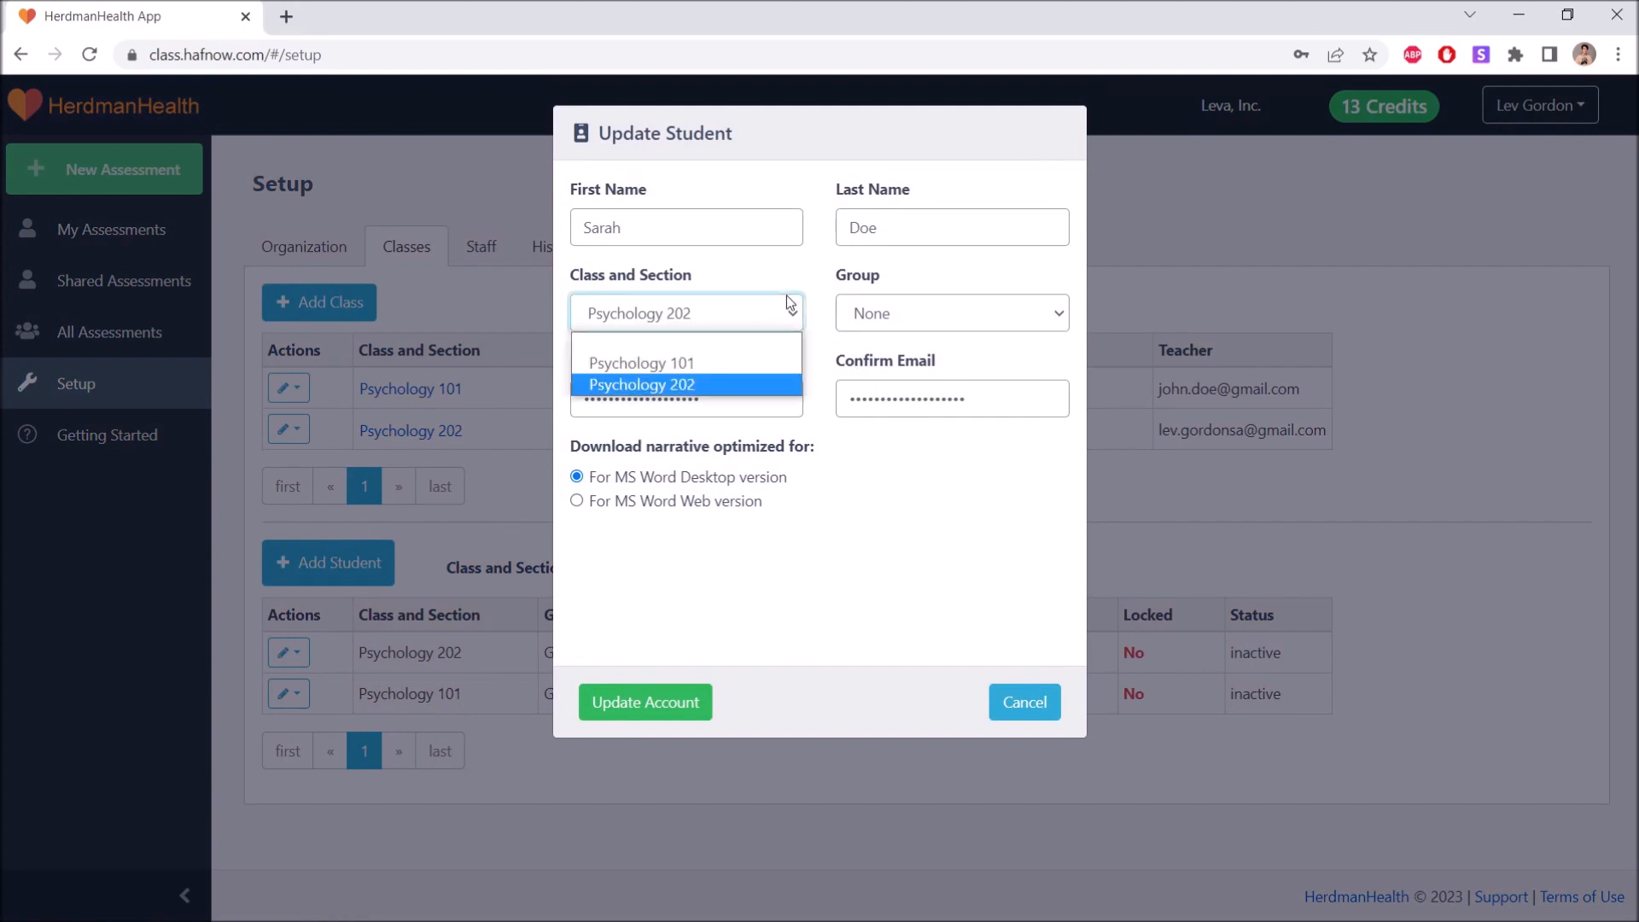
left_click(790, 303)
left_click(873, 310)
left_click(875, 309)
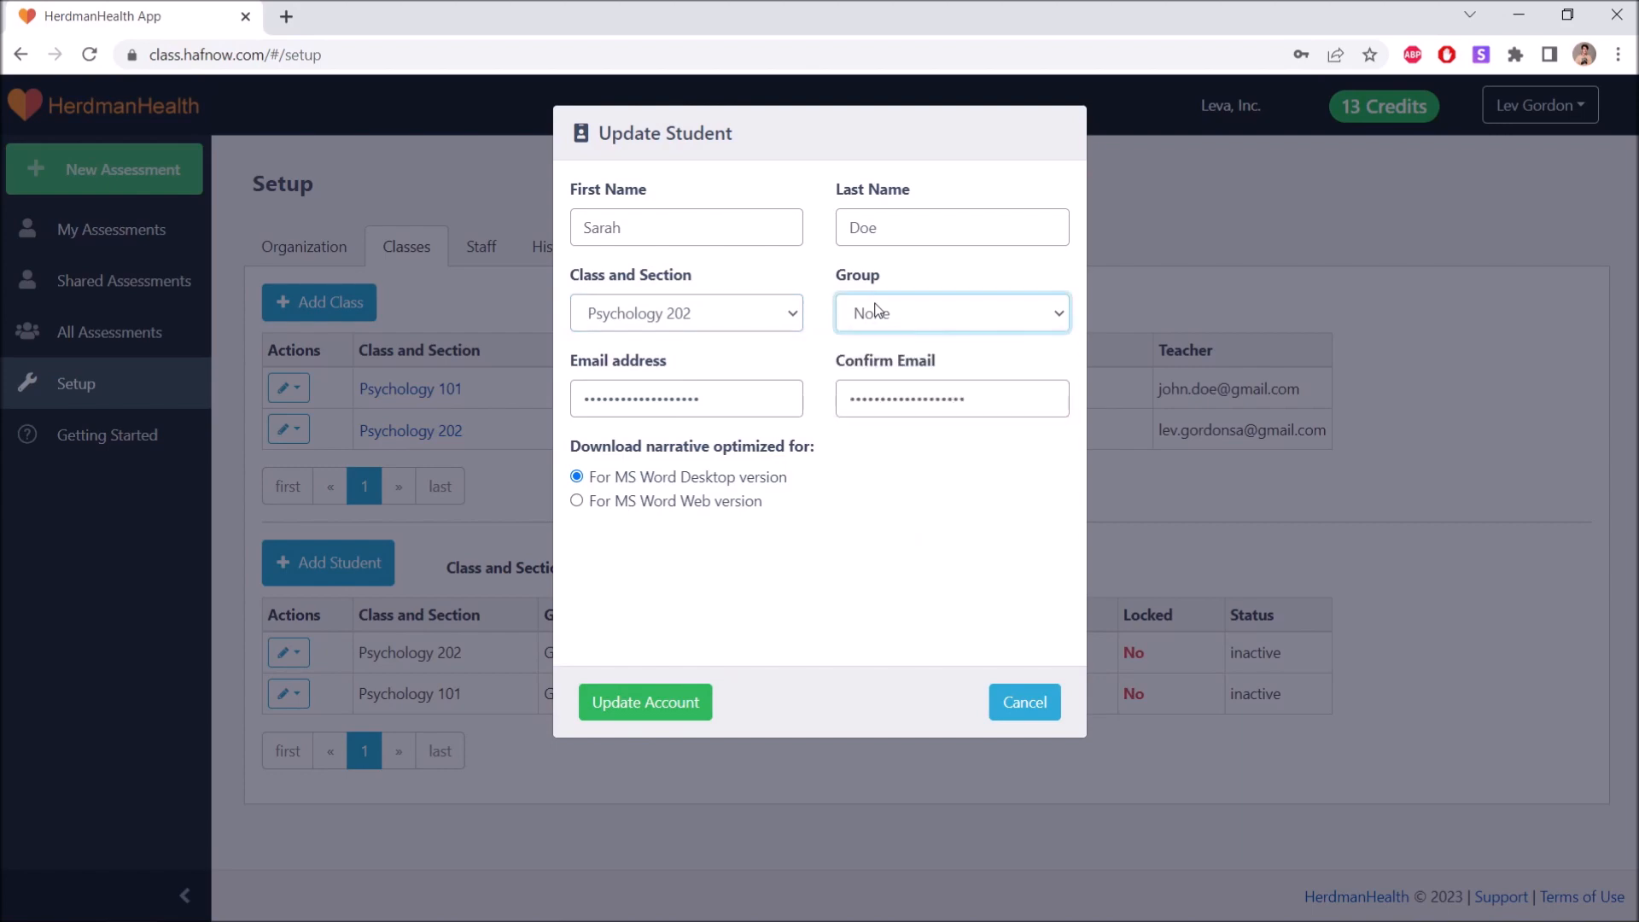
left_click(667, 713)
left_click(667, 713)
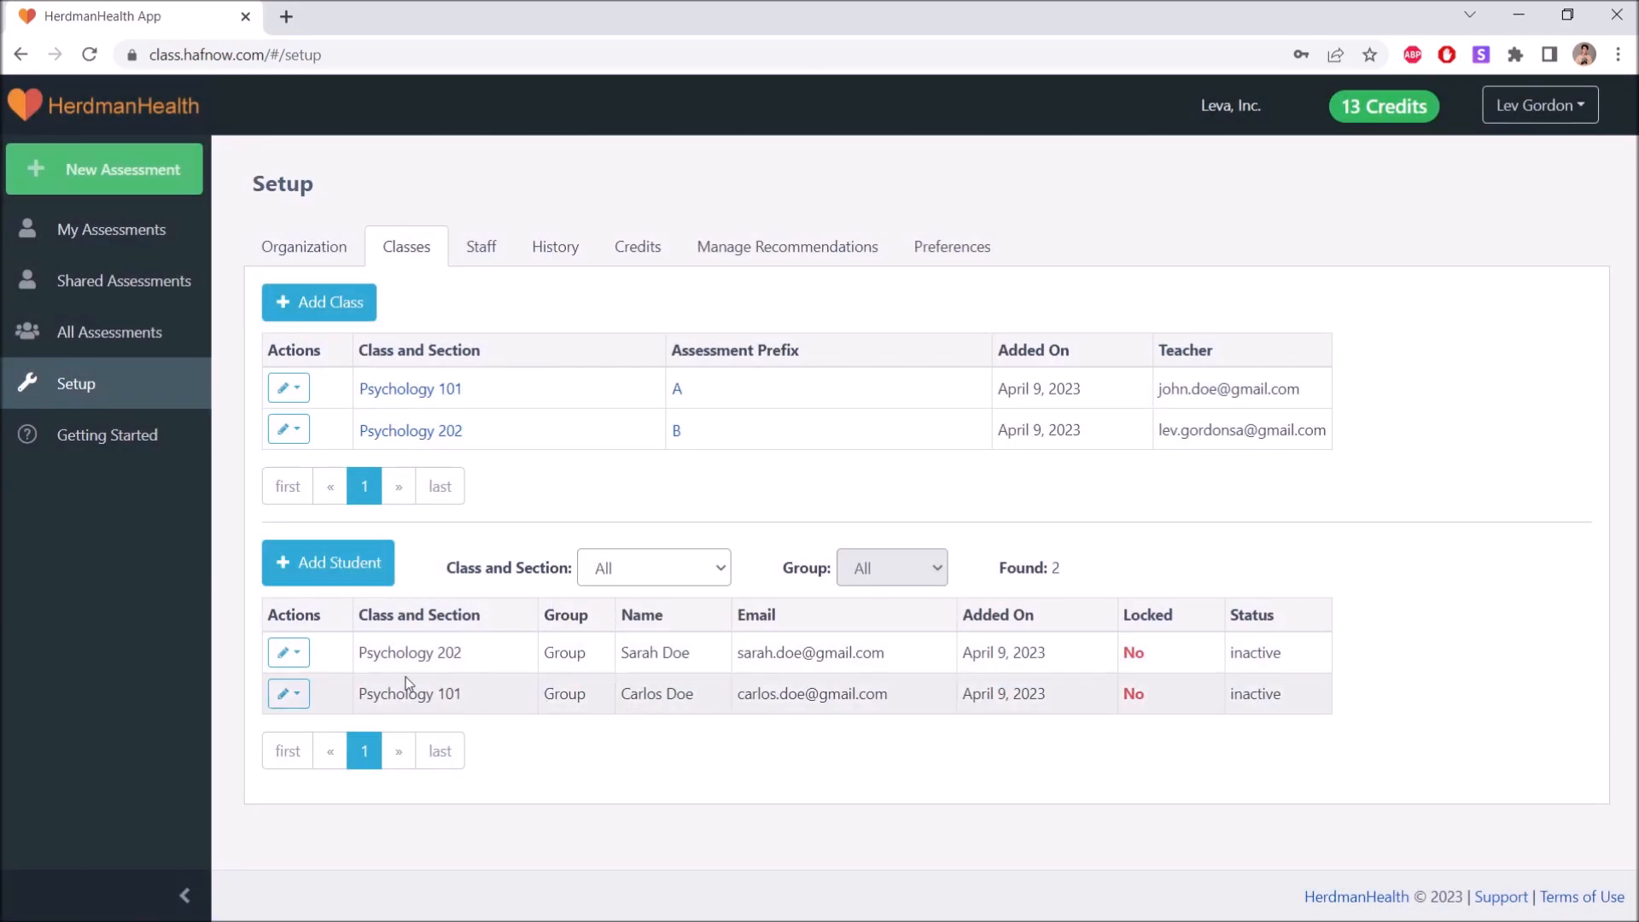
Reset the Psychology 202 student's password by direct input, entering the new password and its confirmation, and set it.
left_click(288, 653)
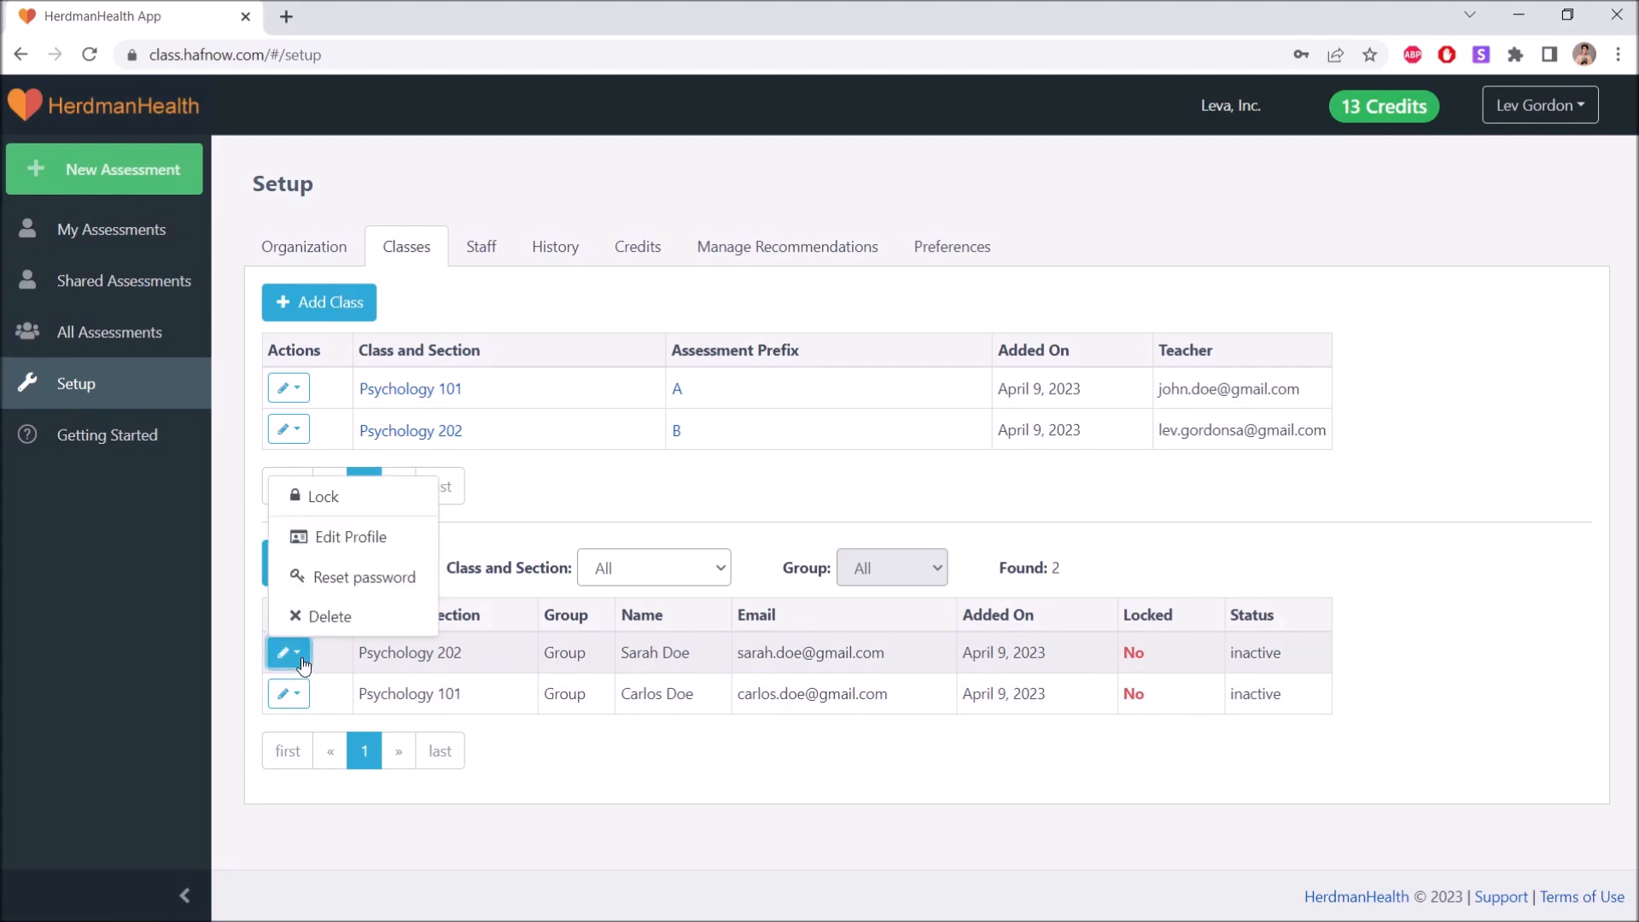
left_click(316, 570)
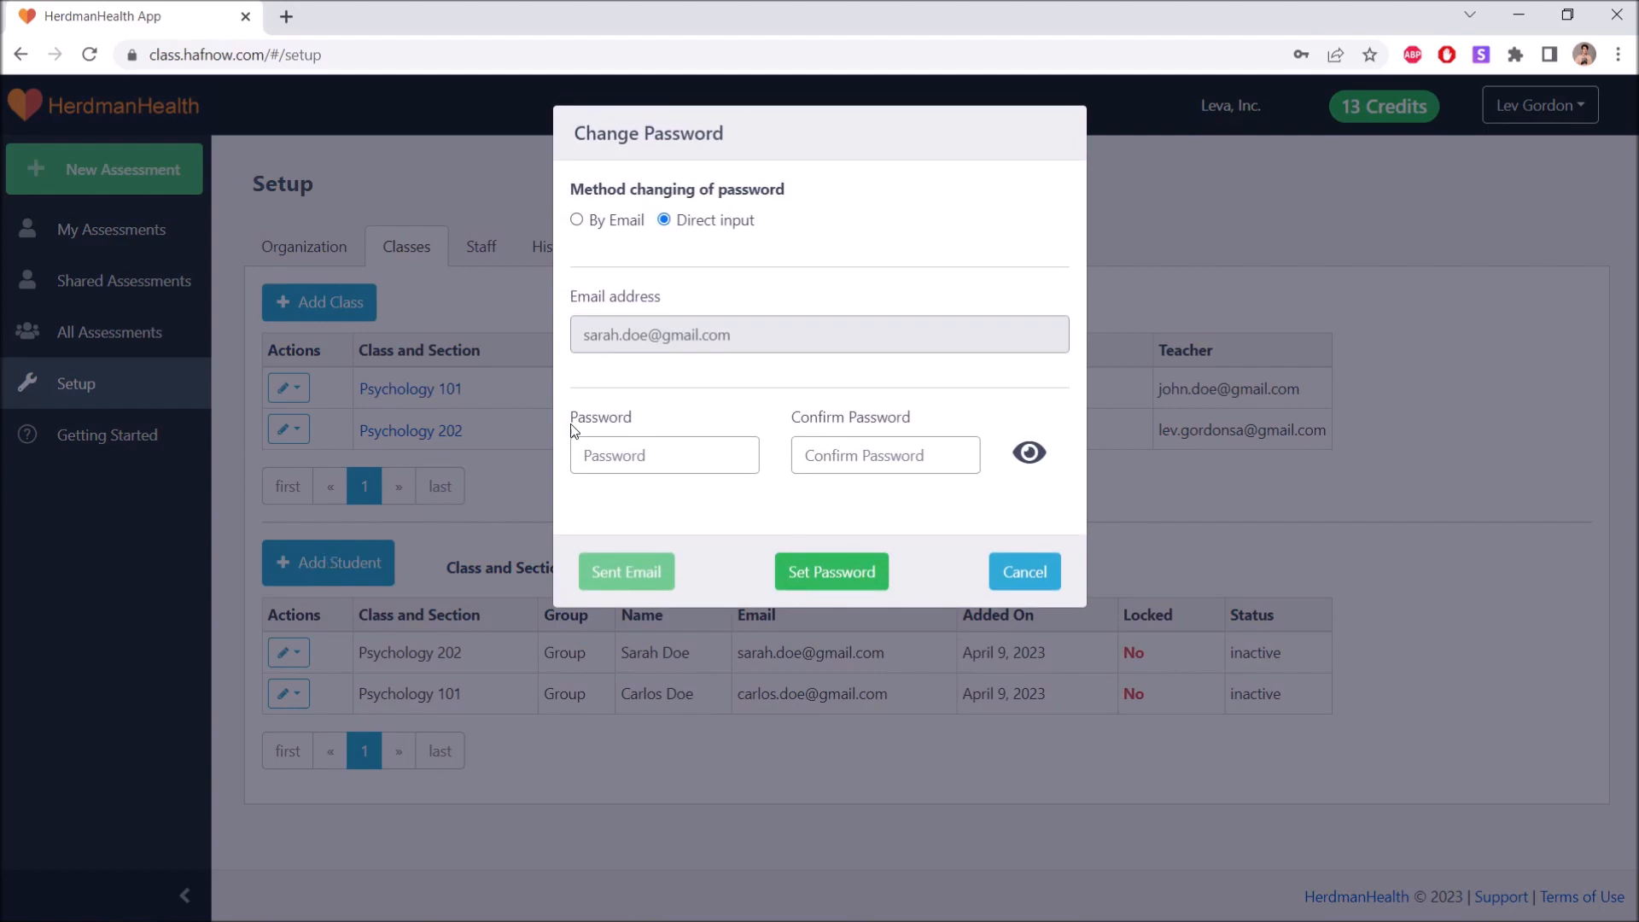
left_click(578, 220)
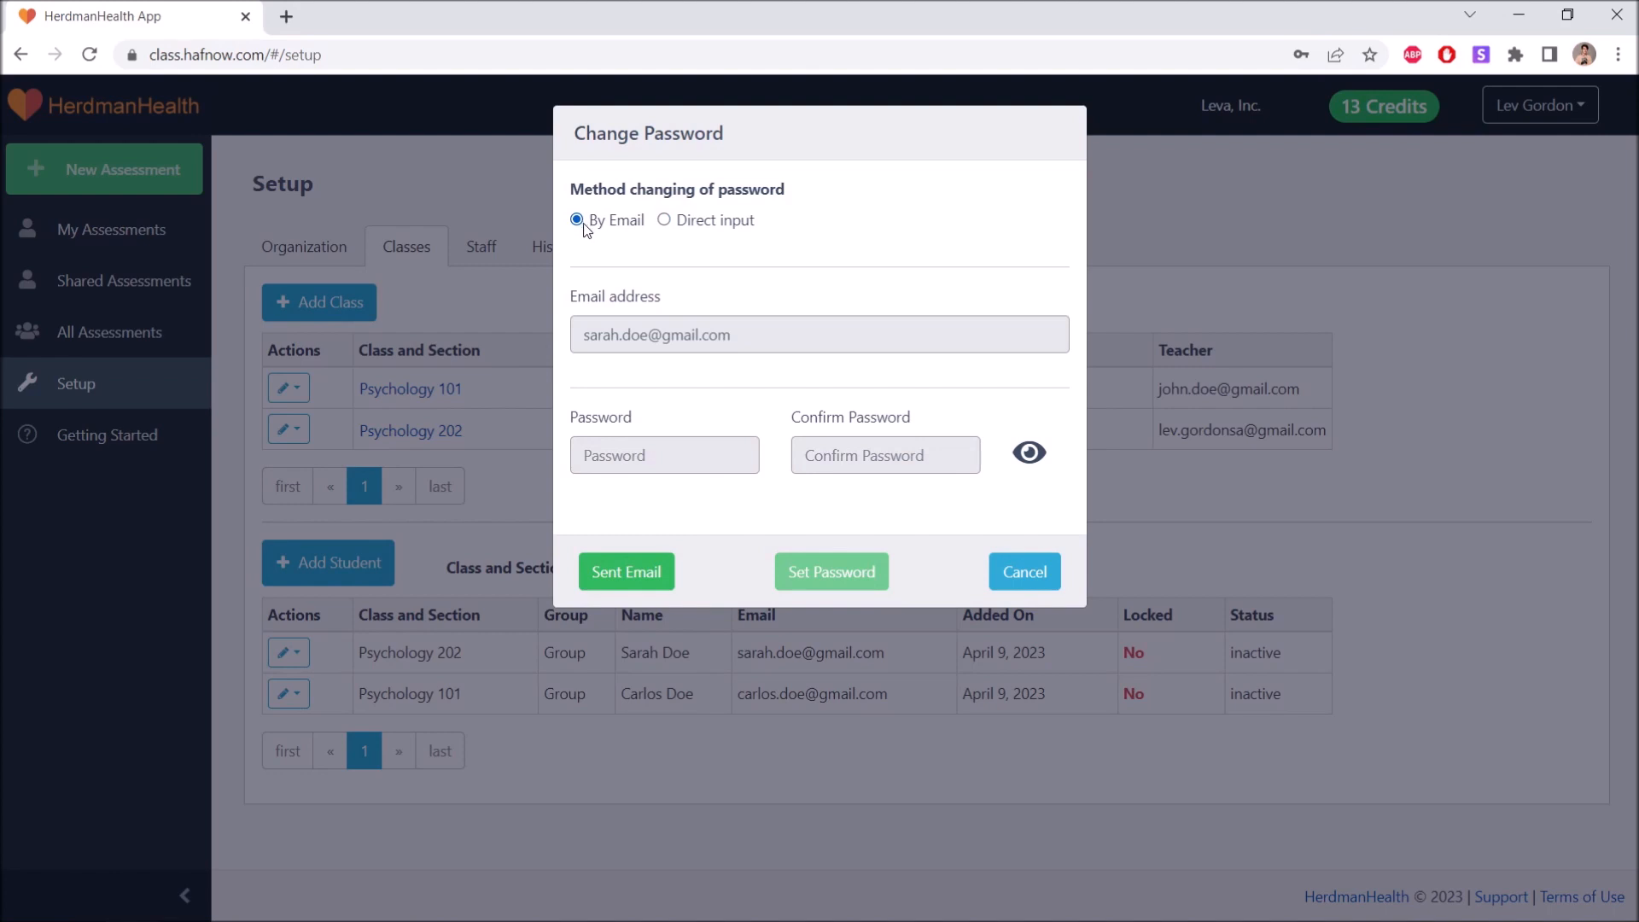
left_click(664, 221)
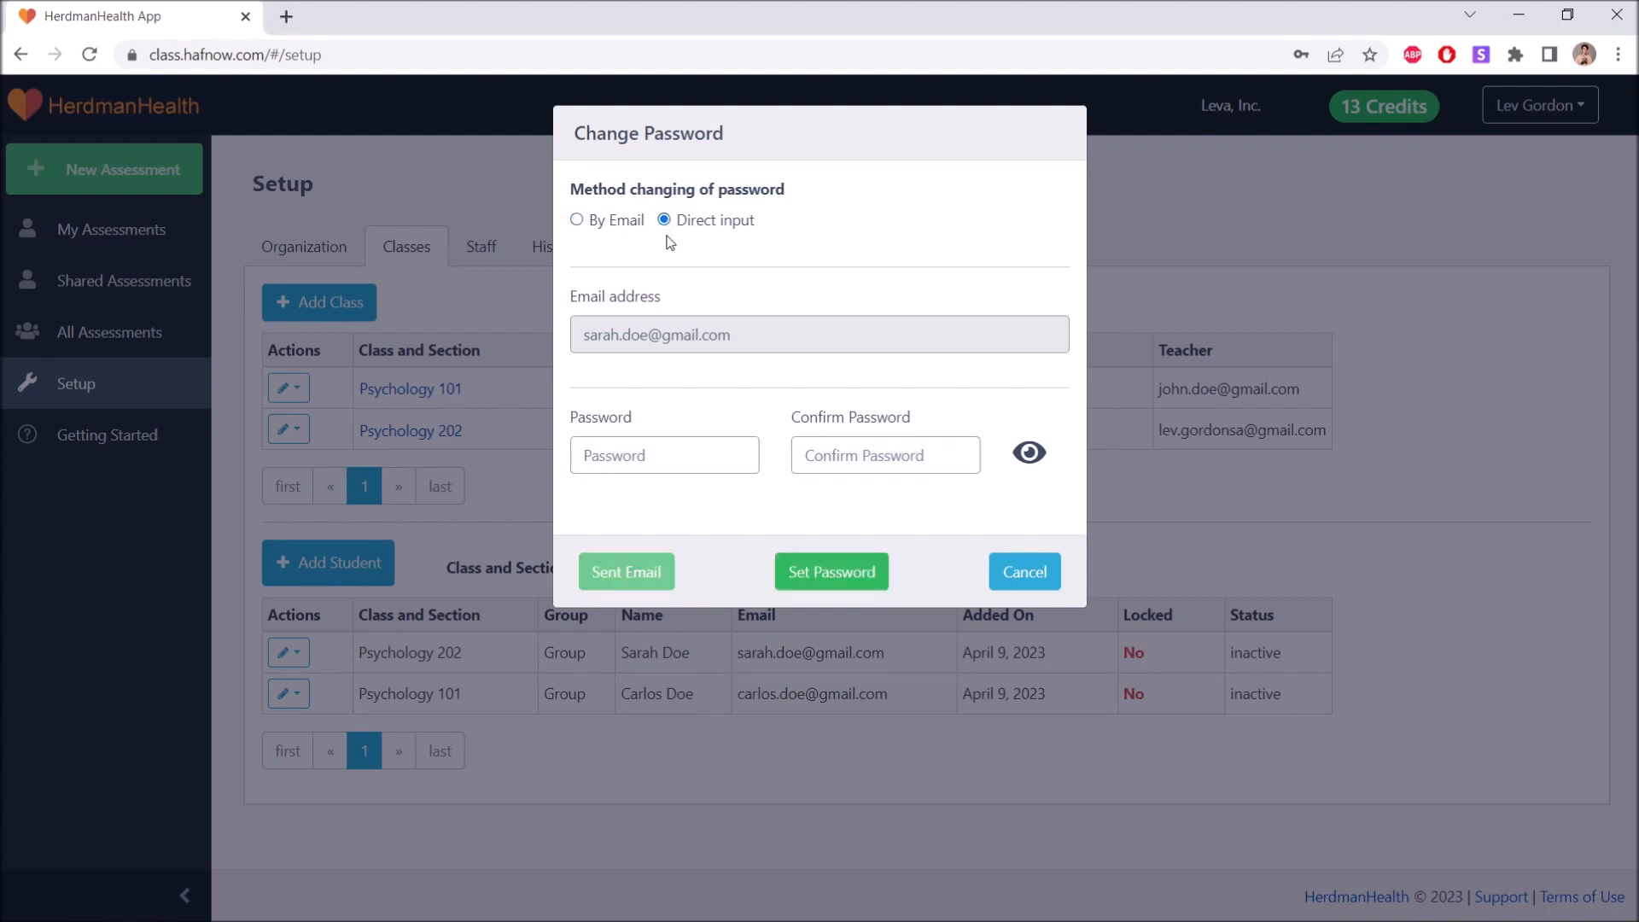
left_click(651, 459)
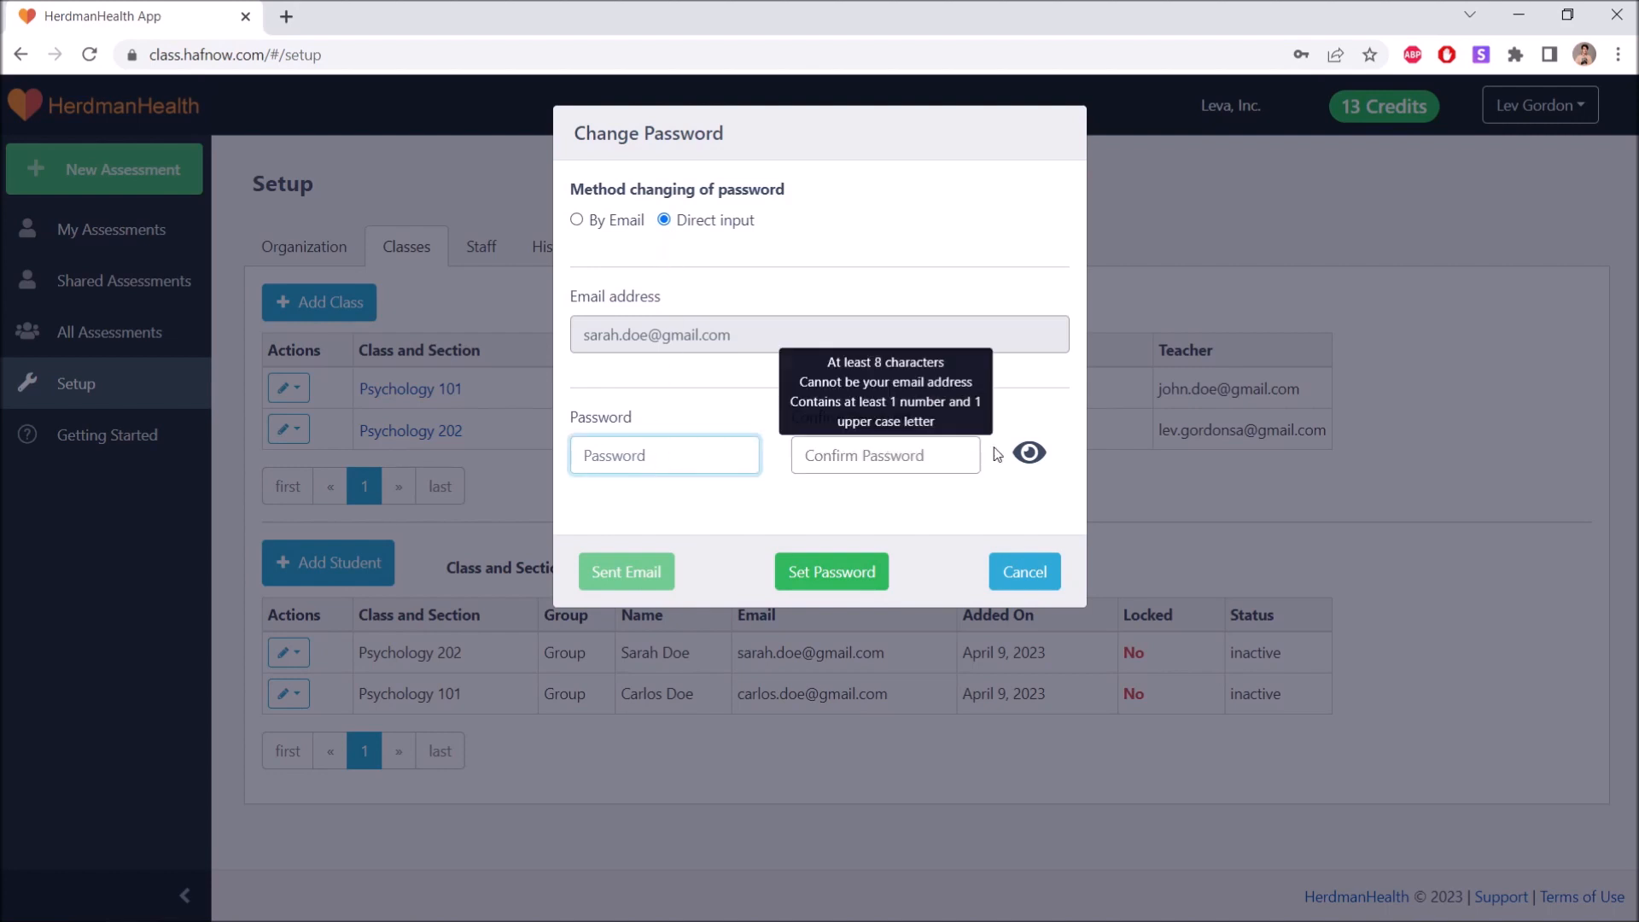
type("aA12")
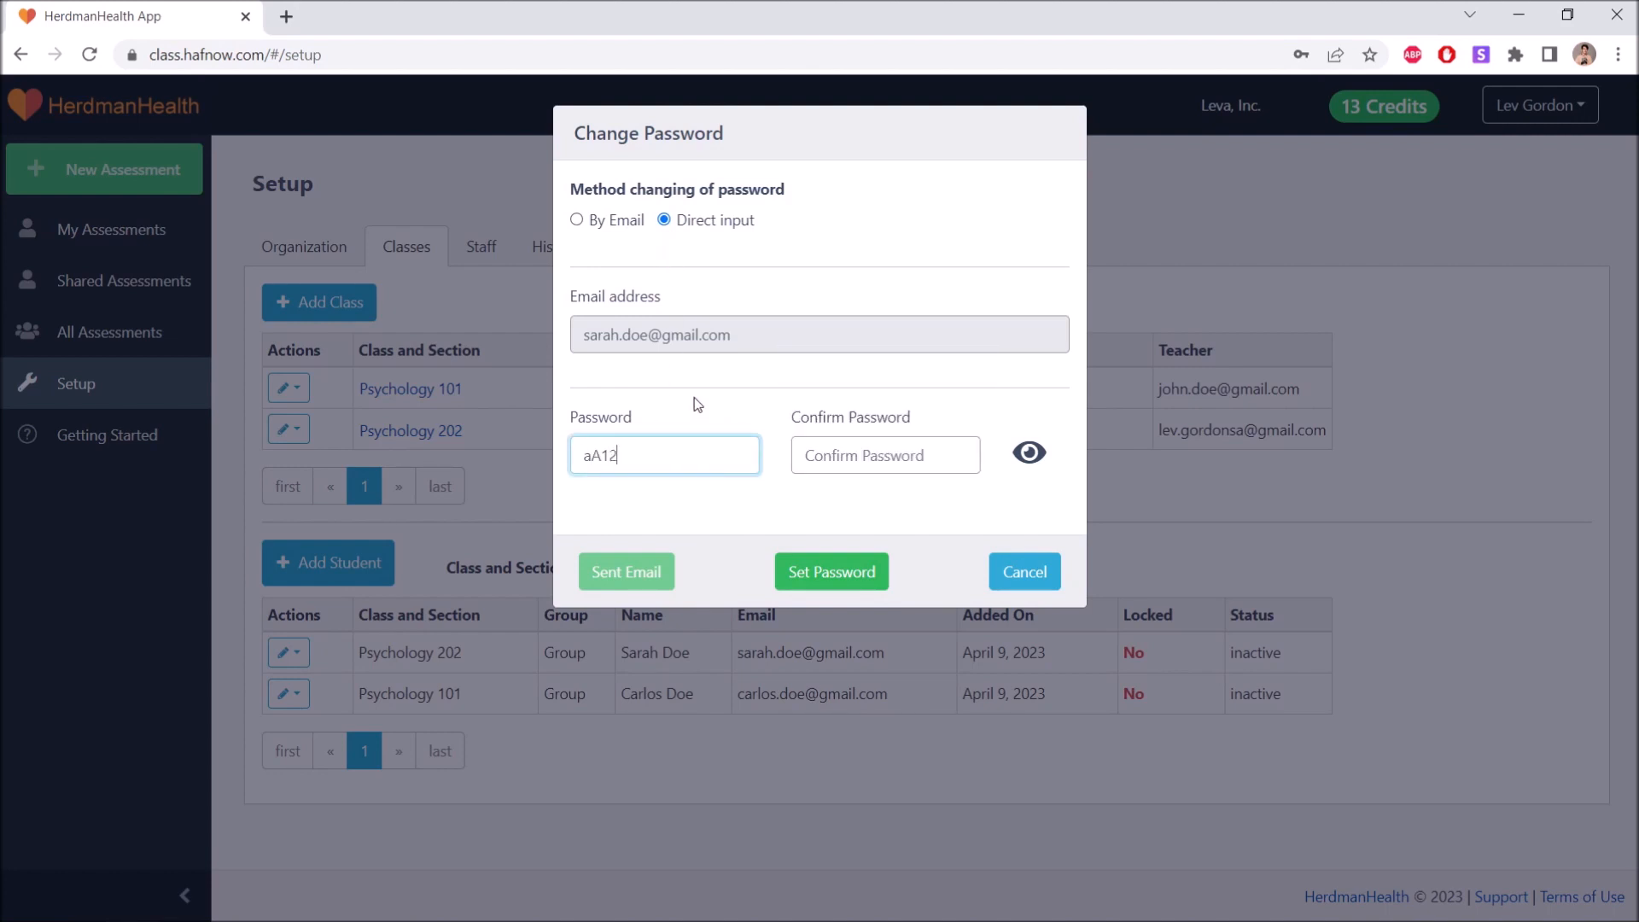
type("345678")
left_click(861, 455)
type("aA12345678")
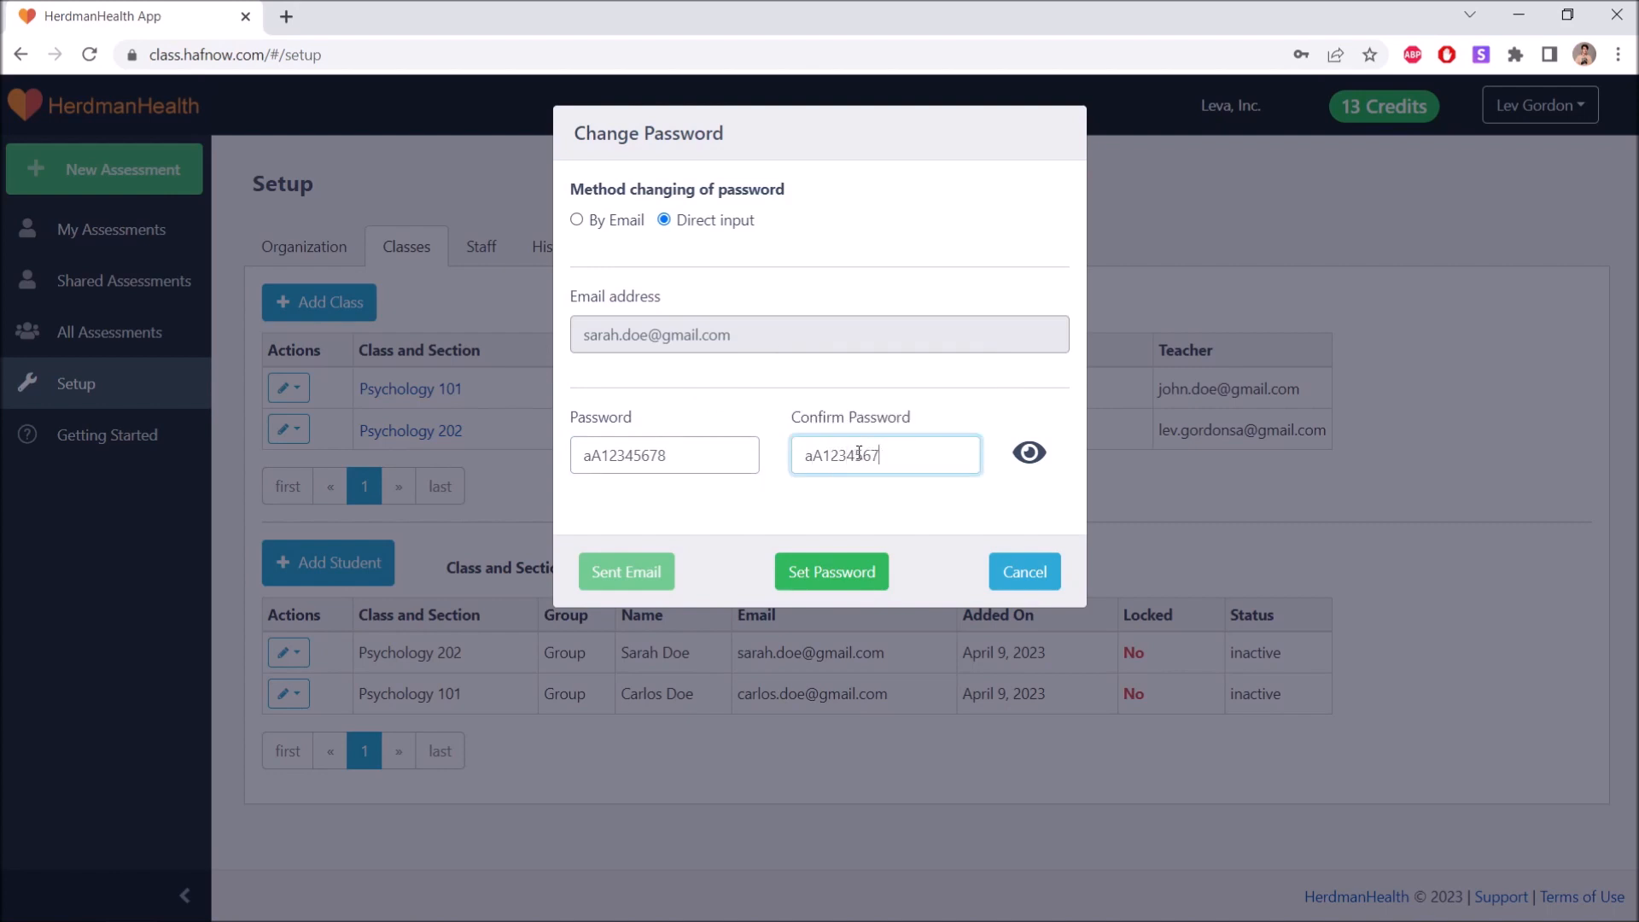
left_click(757, 521)
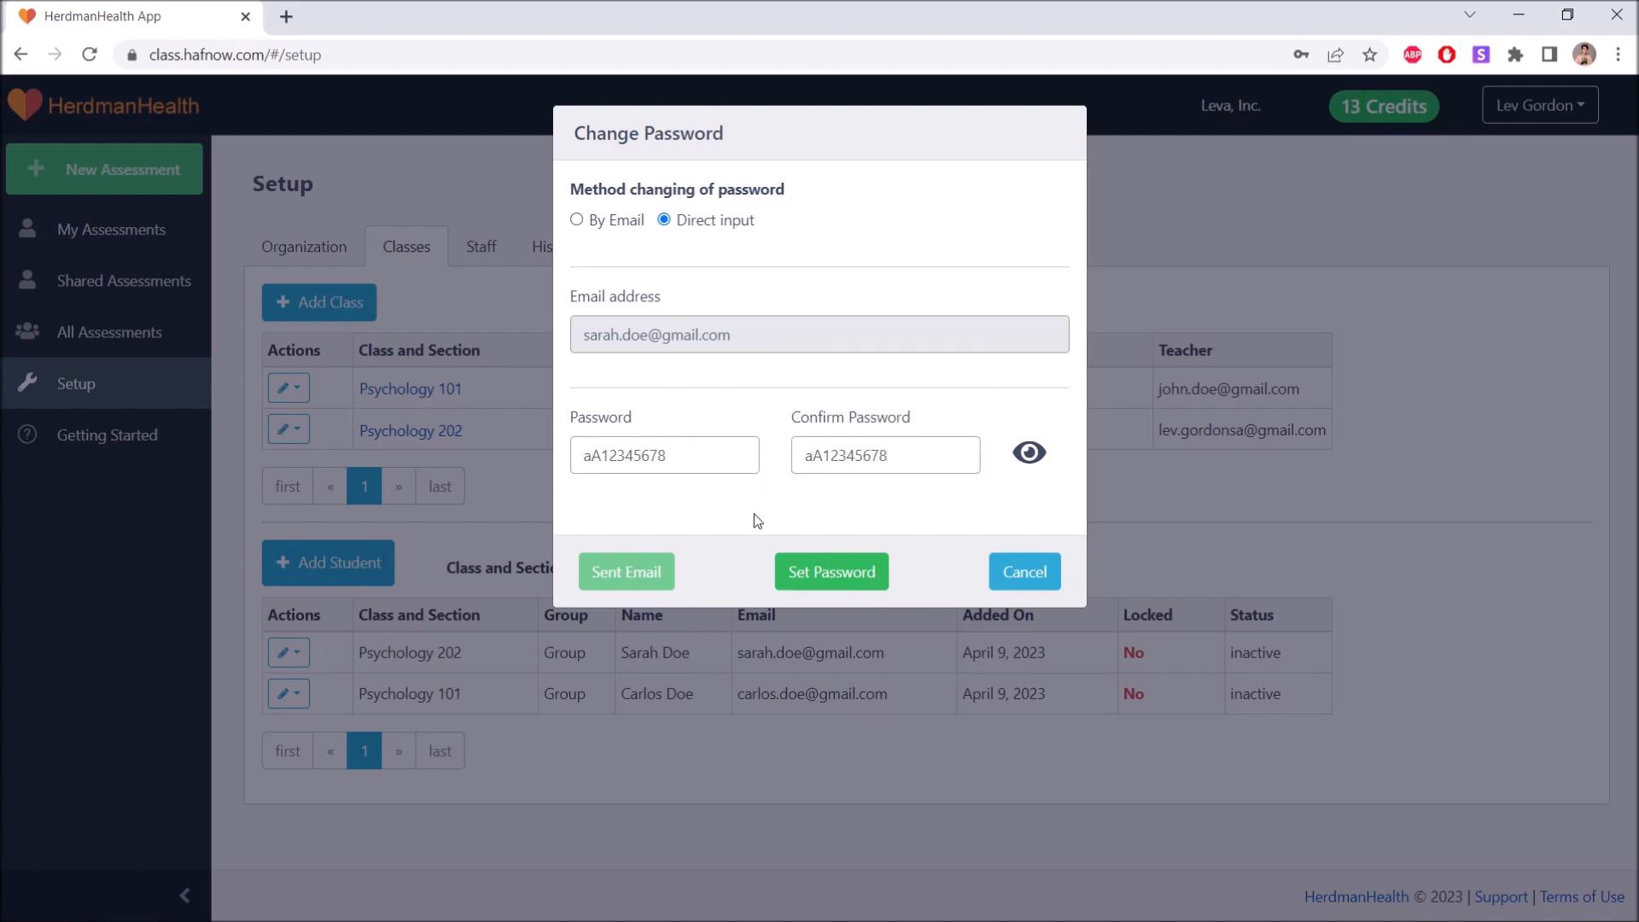
left_click(852, 571)
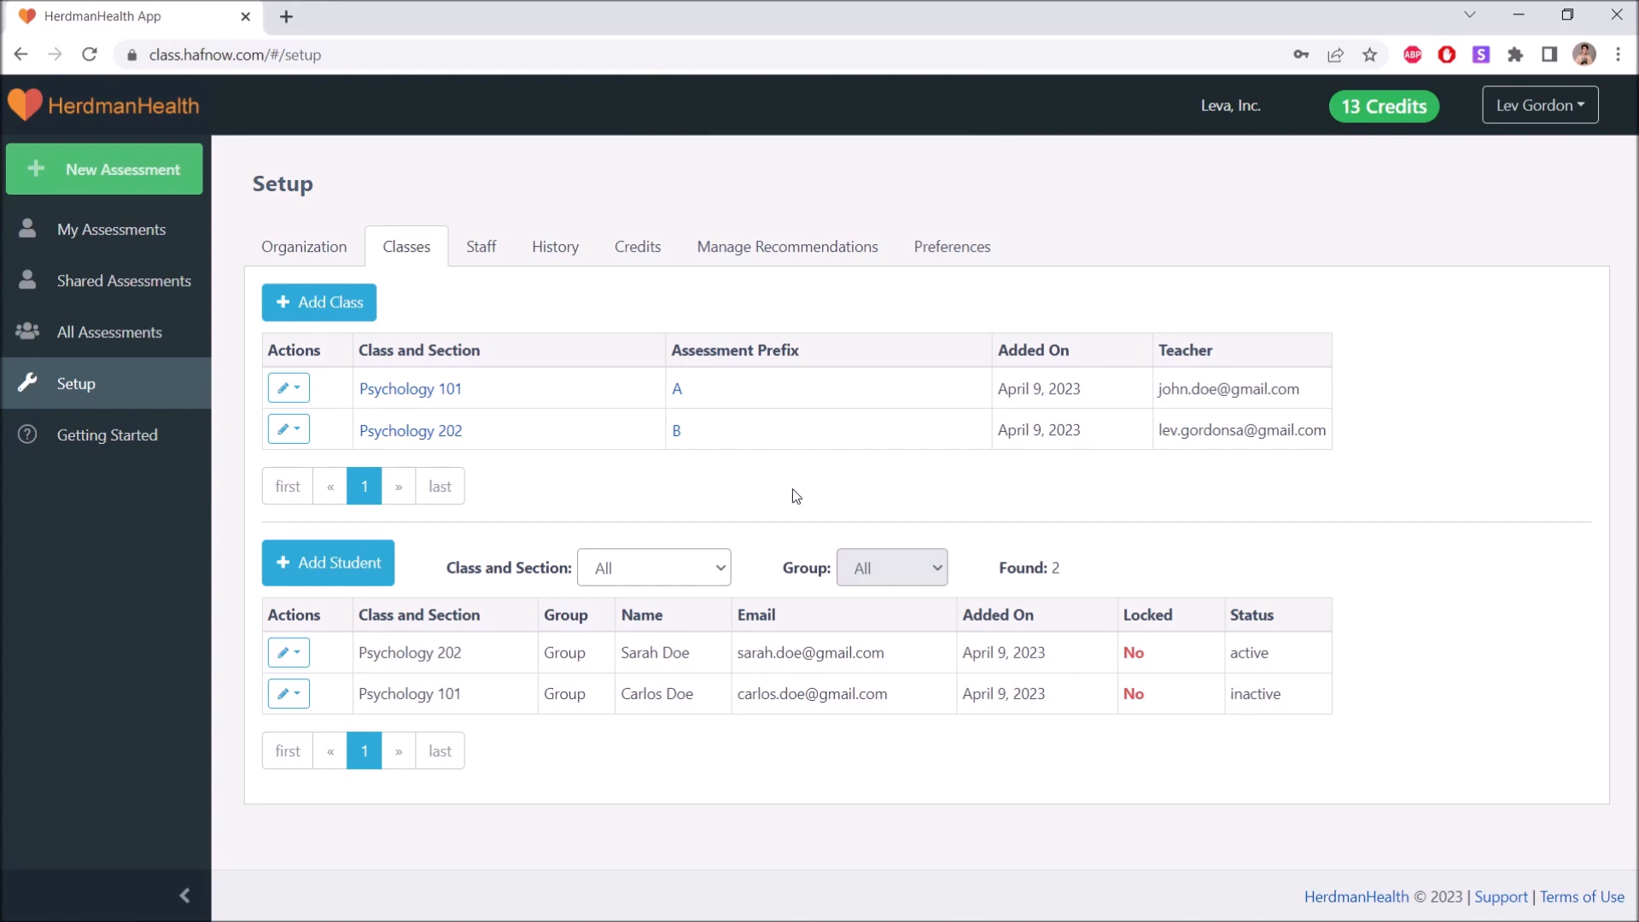
Send the Psychology 101 student a password reset e-mail by the e-mail method and close the dialog.
left_click(288, 693)
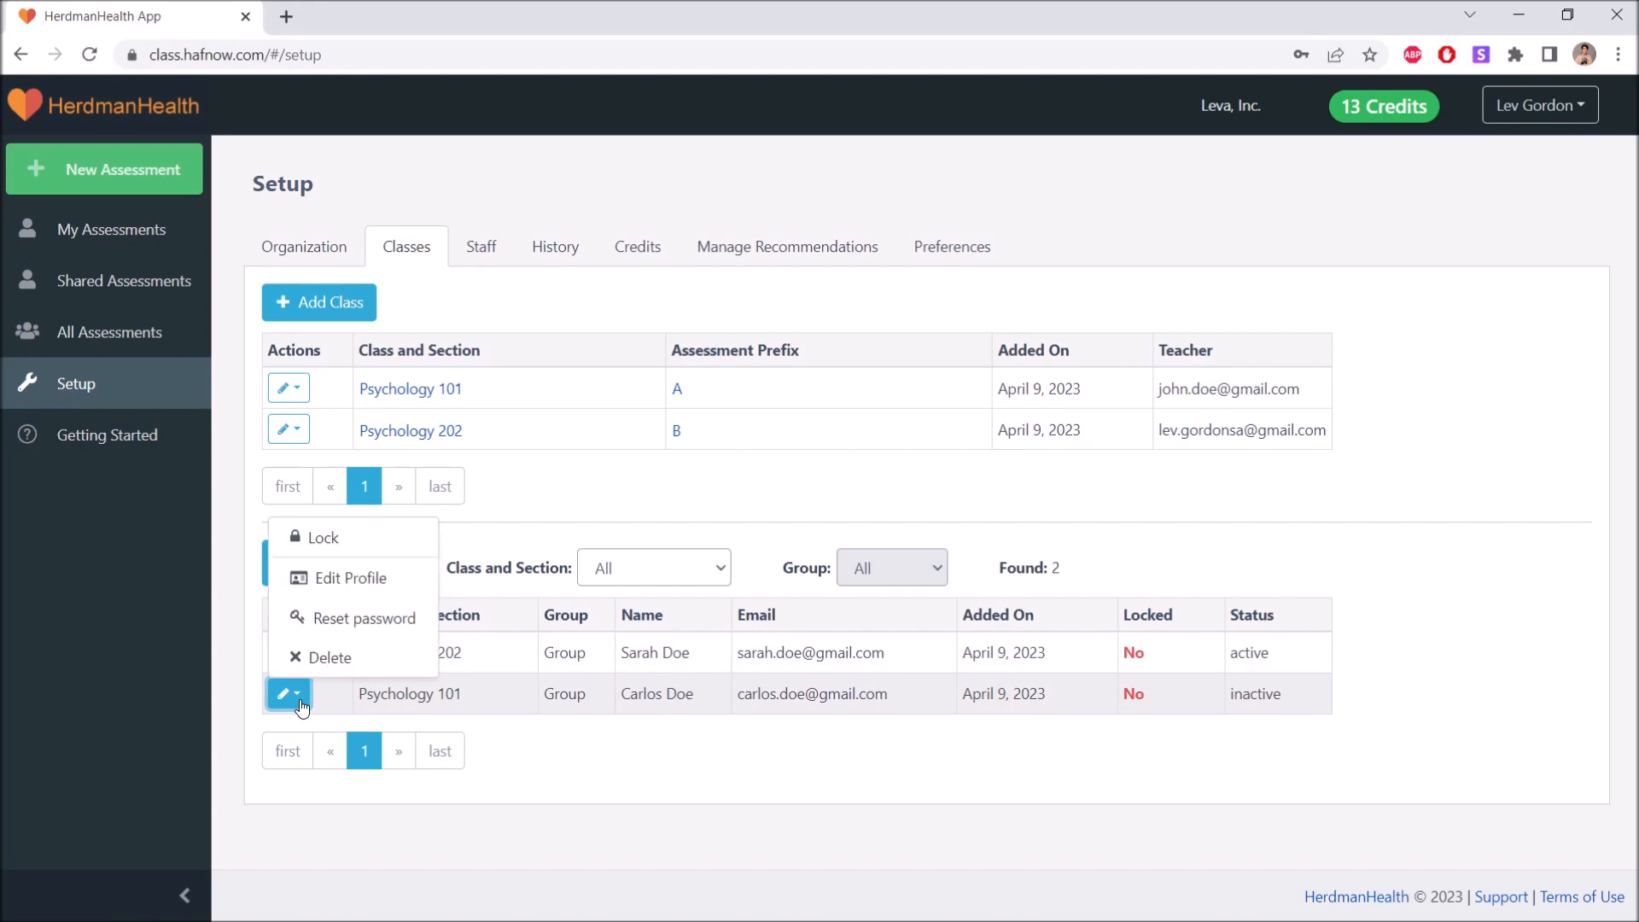
left_click(344, 618)
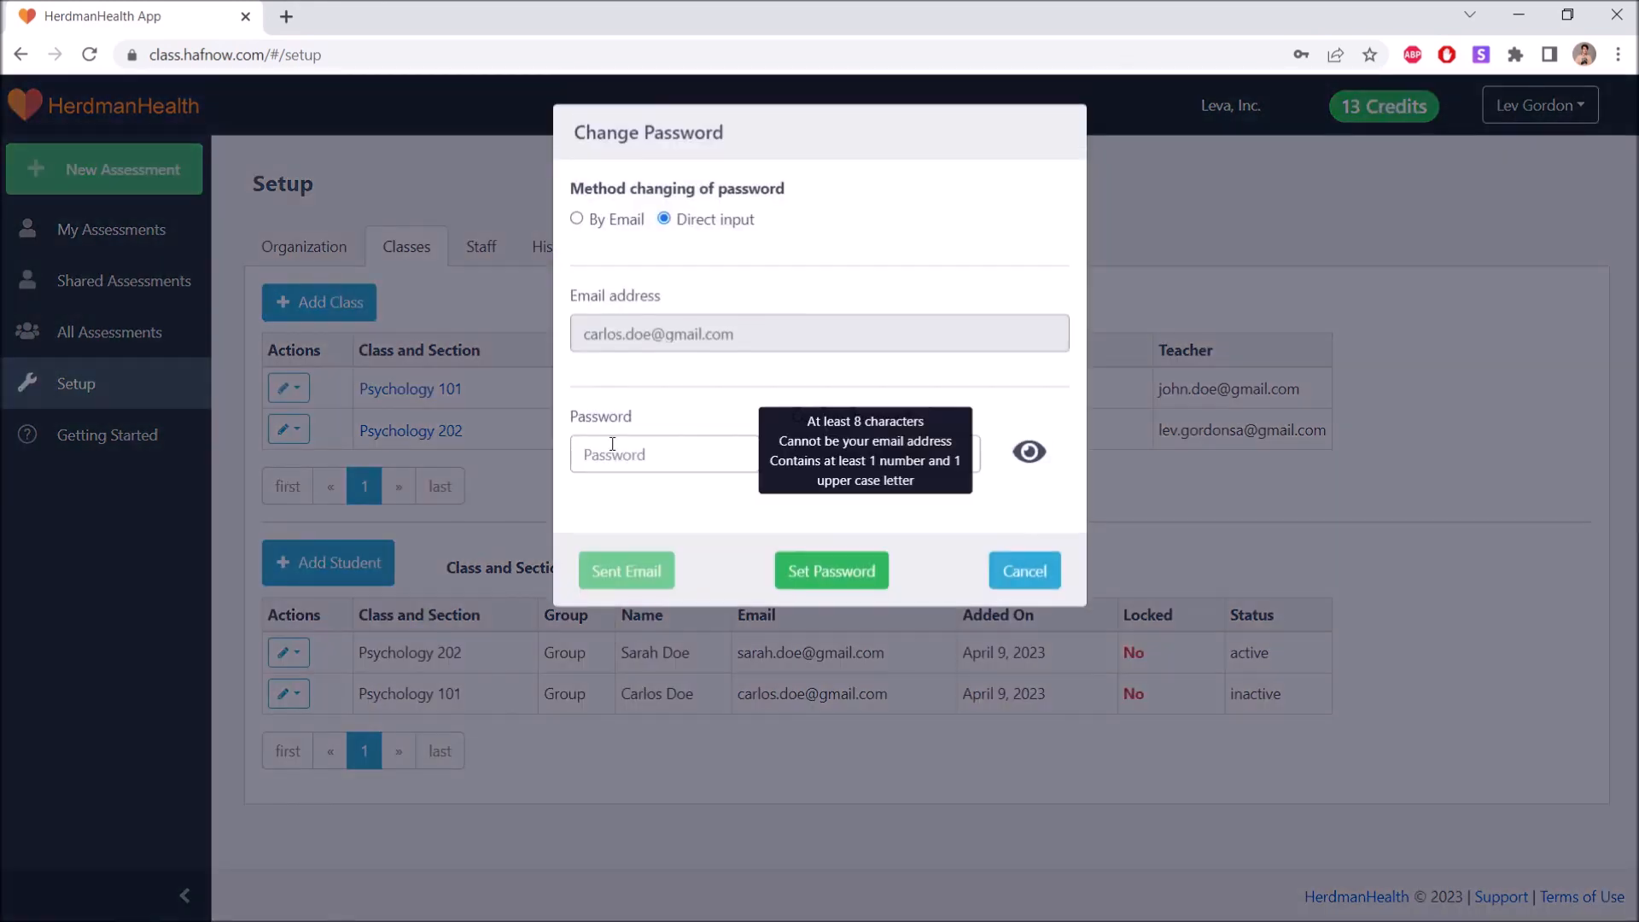
left_click(577, 220)
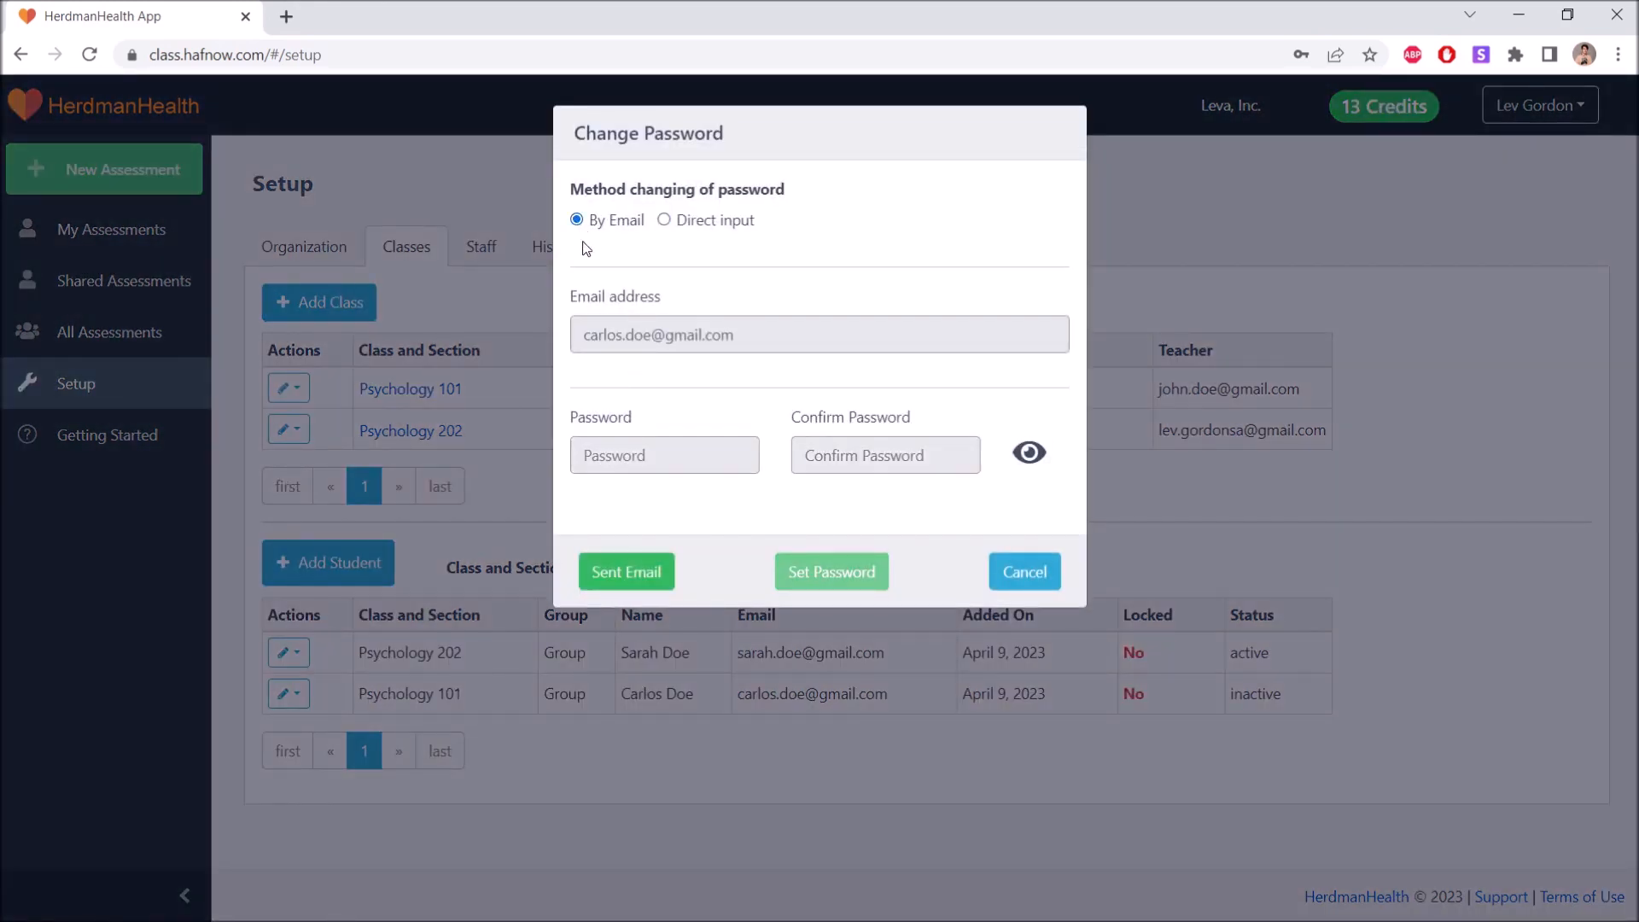
left_click(654, 579)
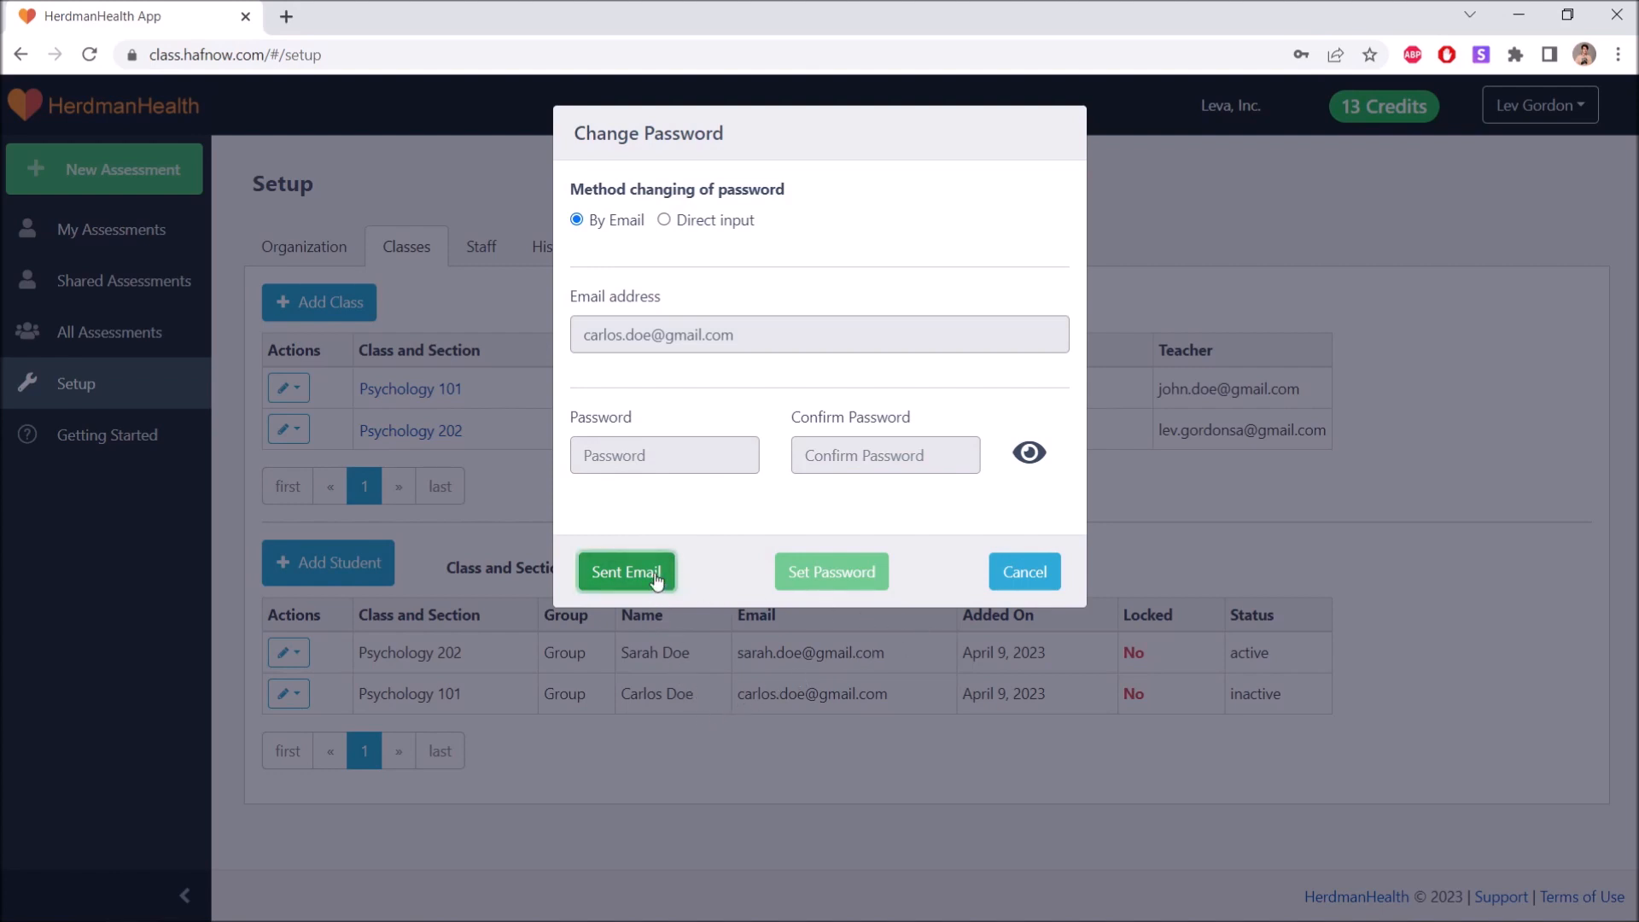
left_click(748, 536)
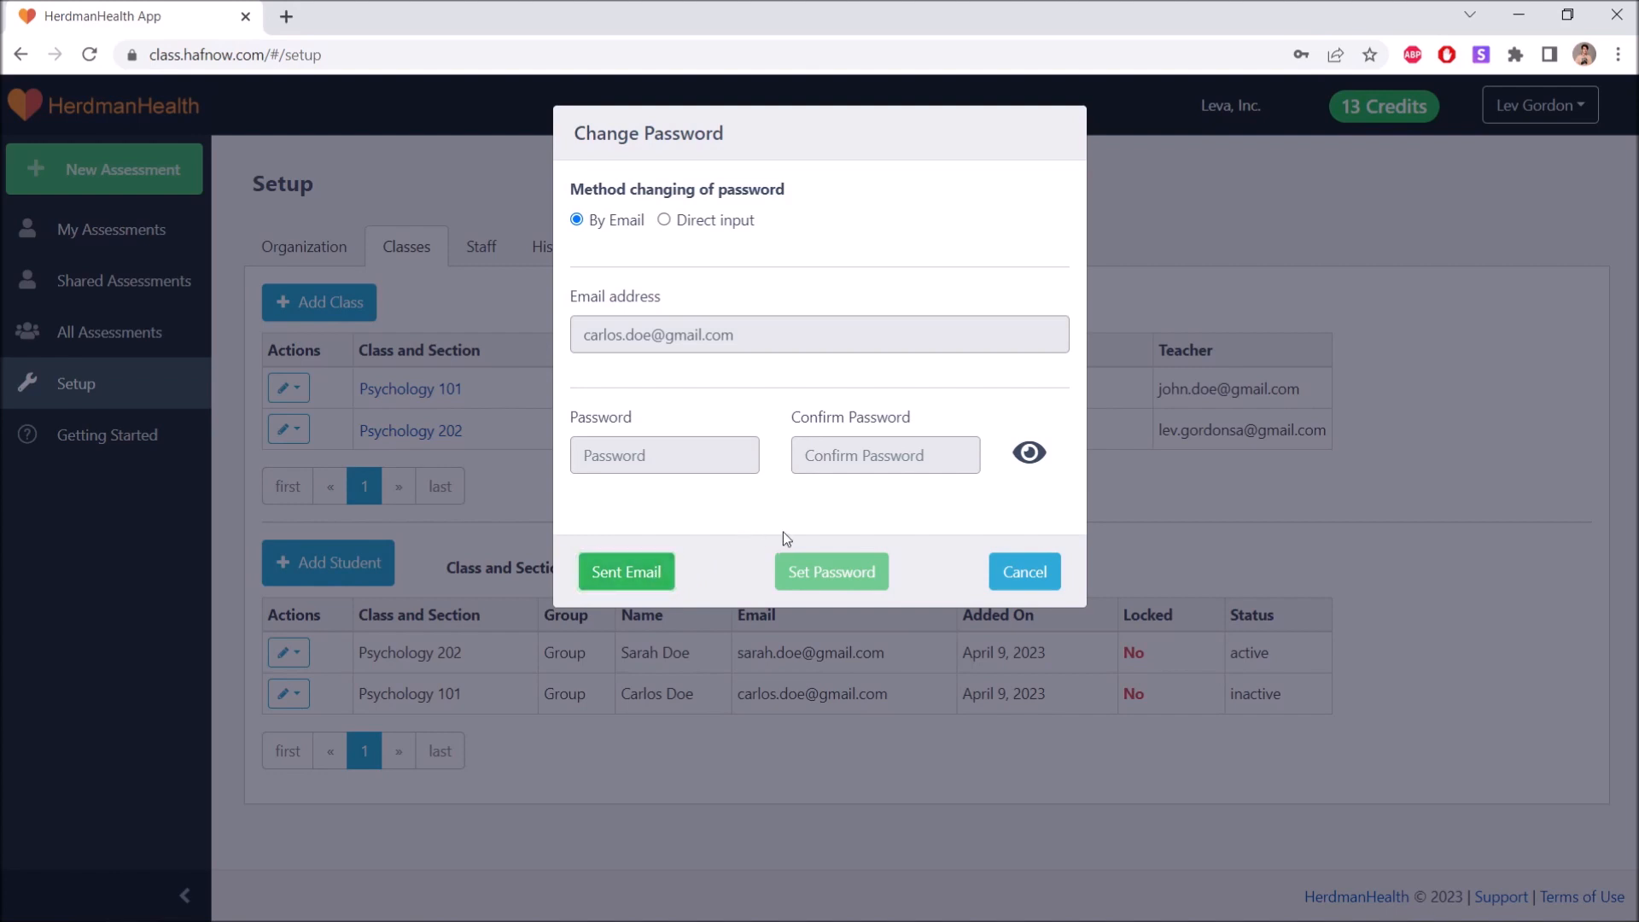
left_click(1035, 571)
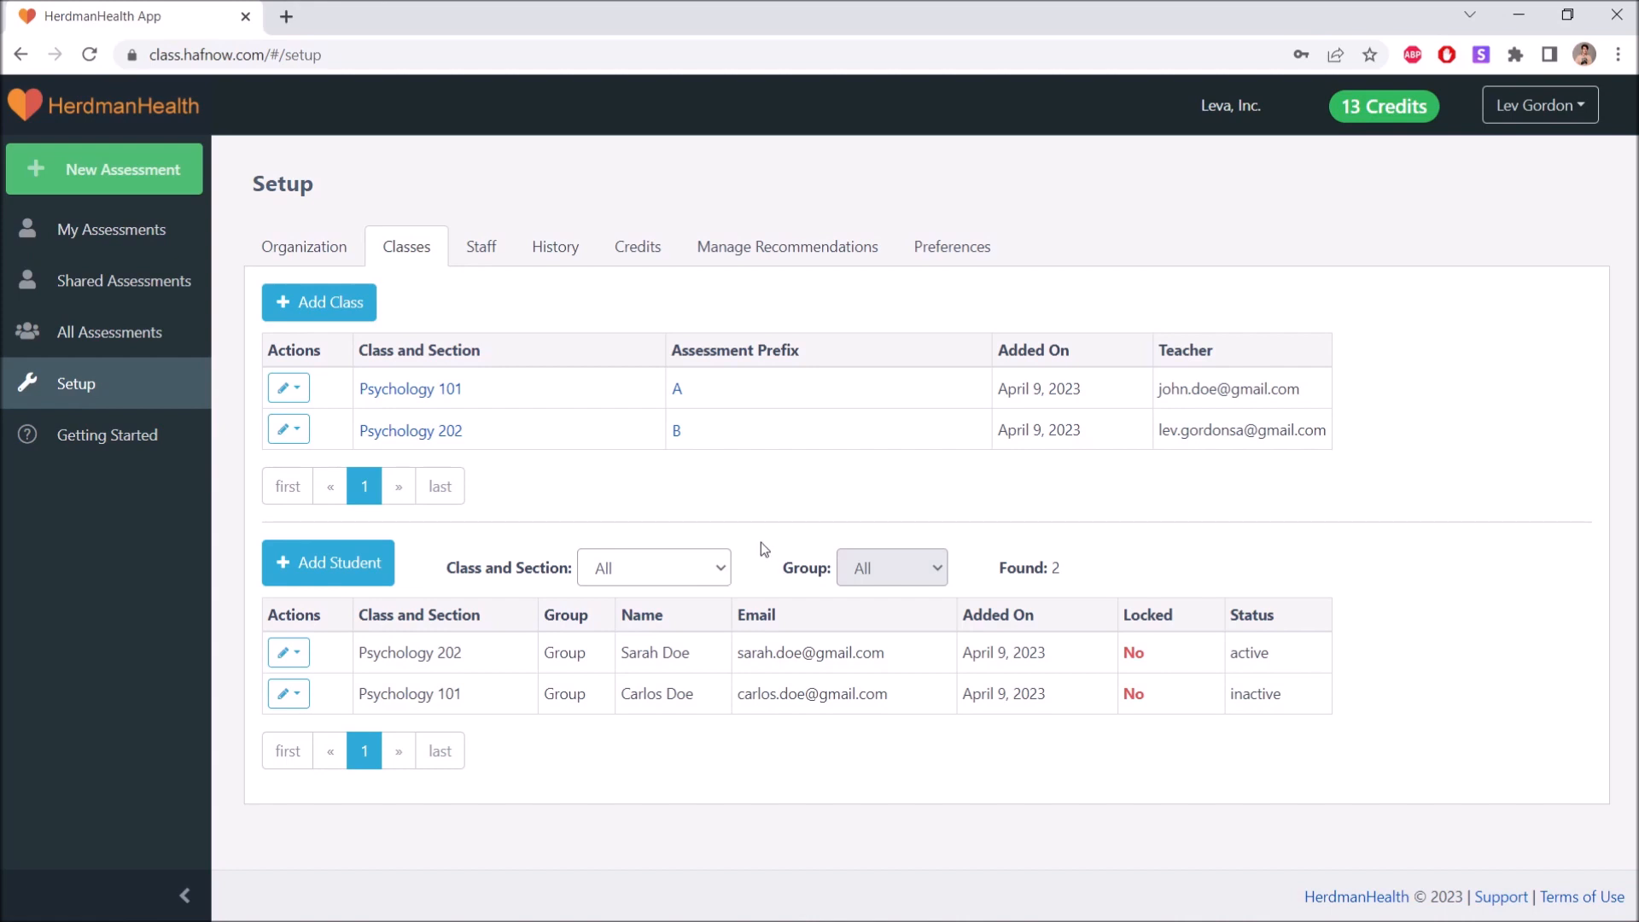
Filter the student list by each class in turn, then reset the class filter to All.
left_click(721, 566)
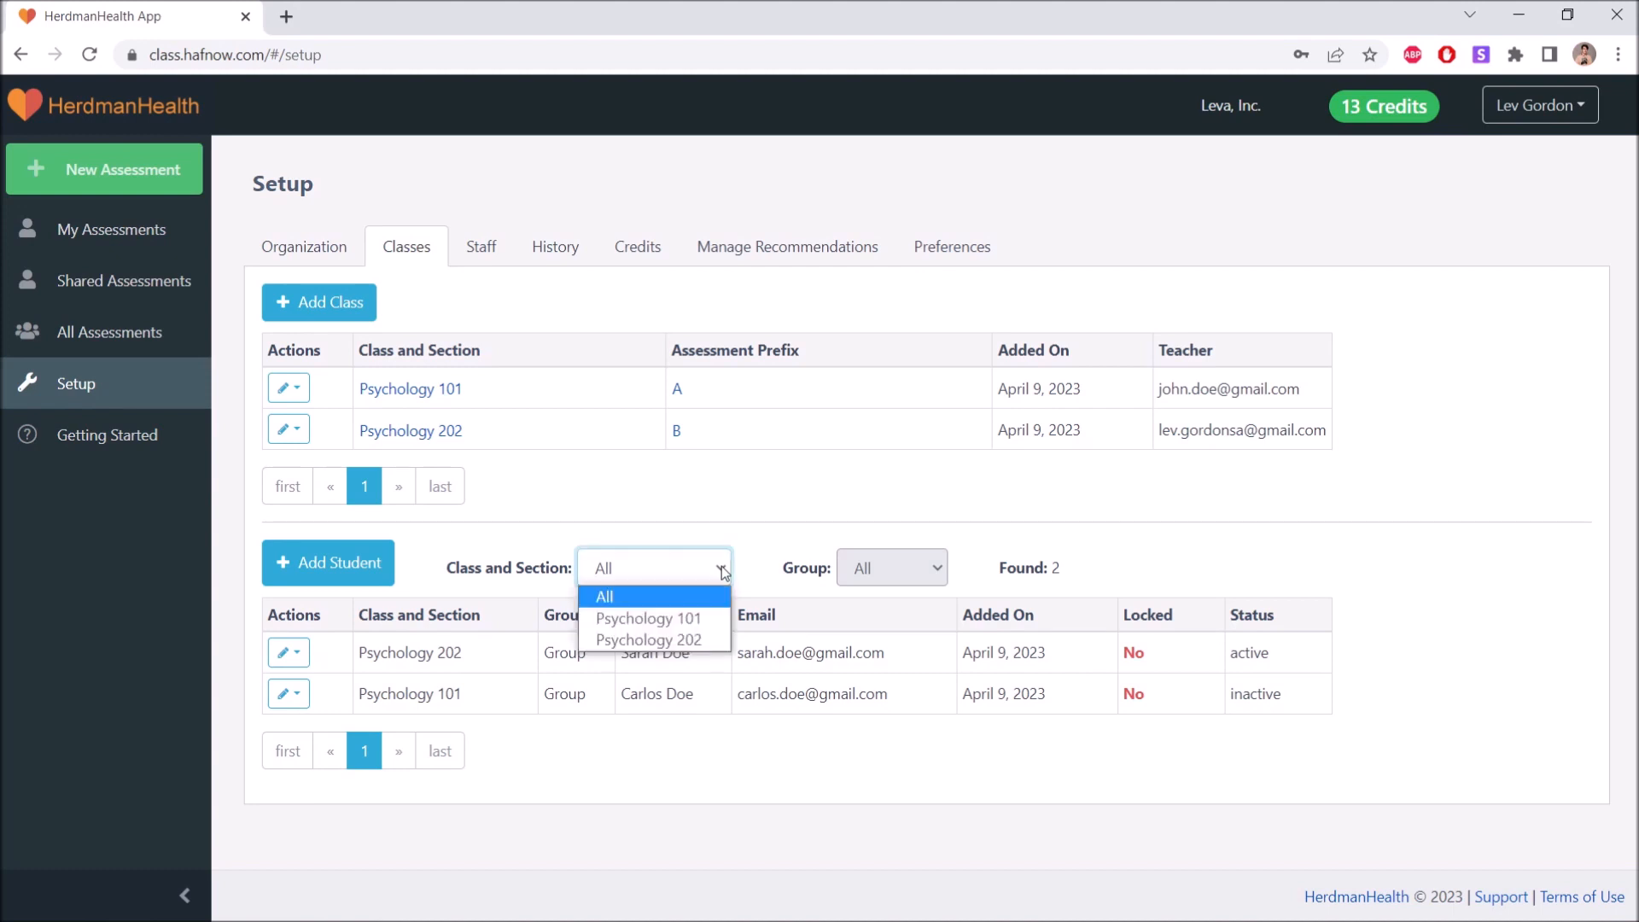
left_click(702, 620)
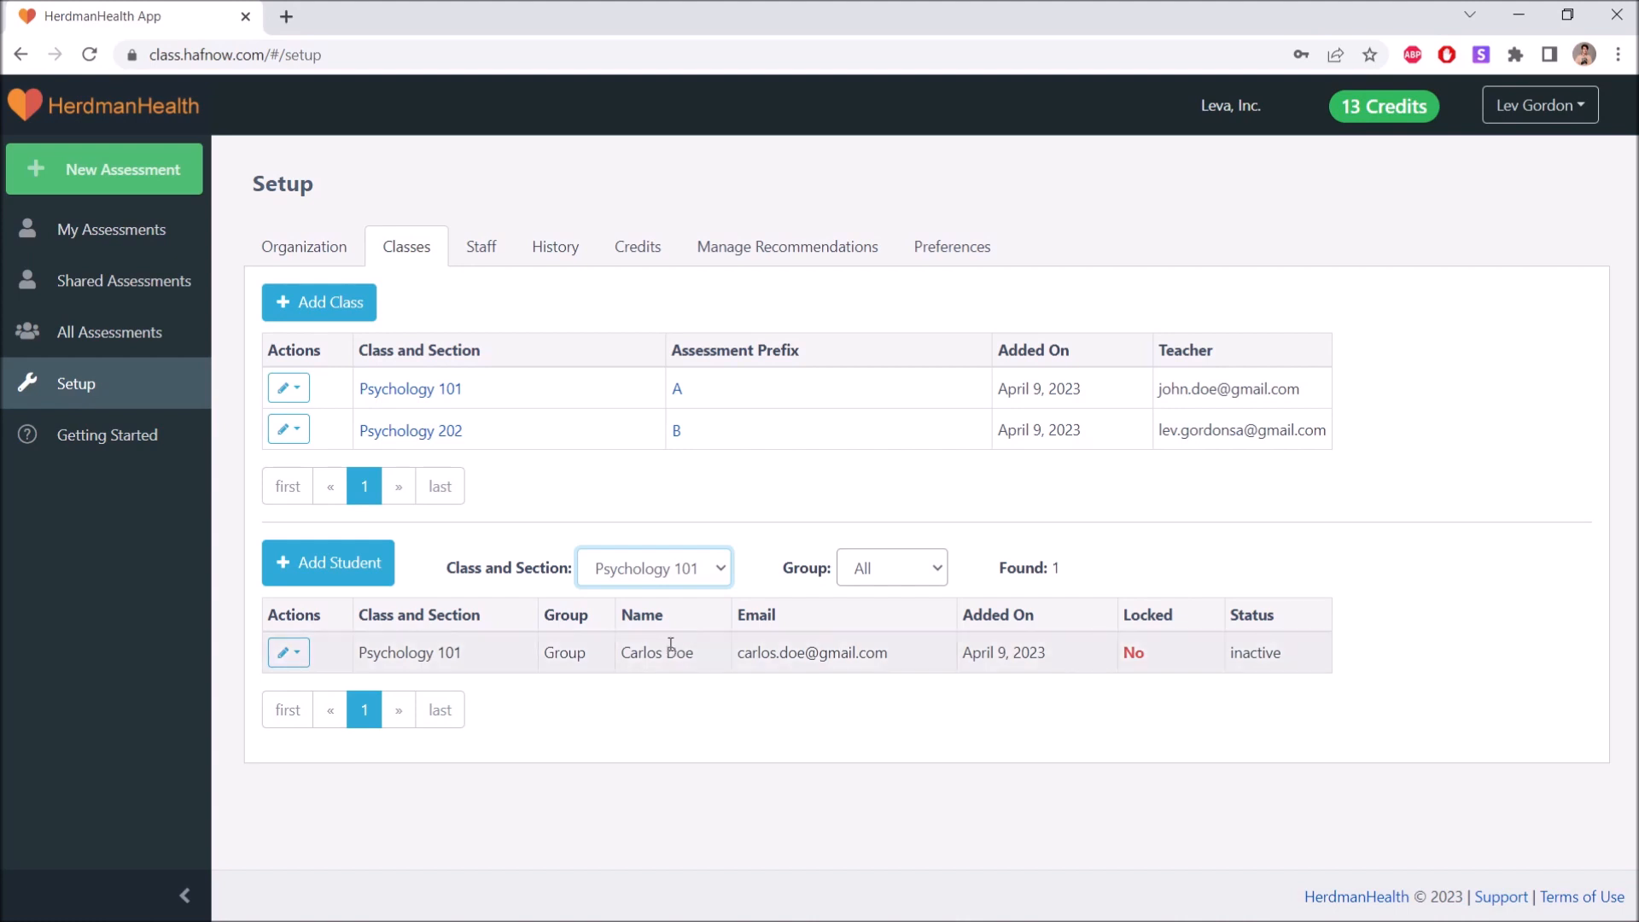
left_click(721, 567)
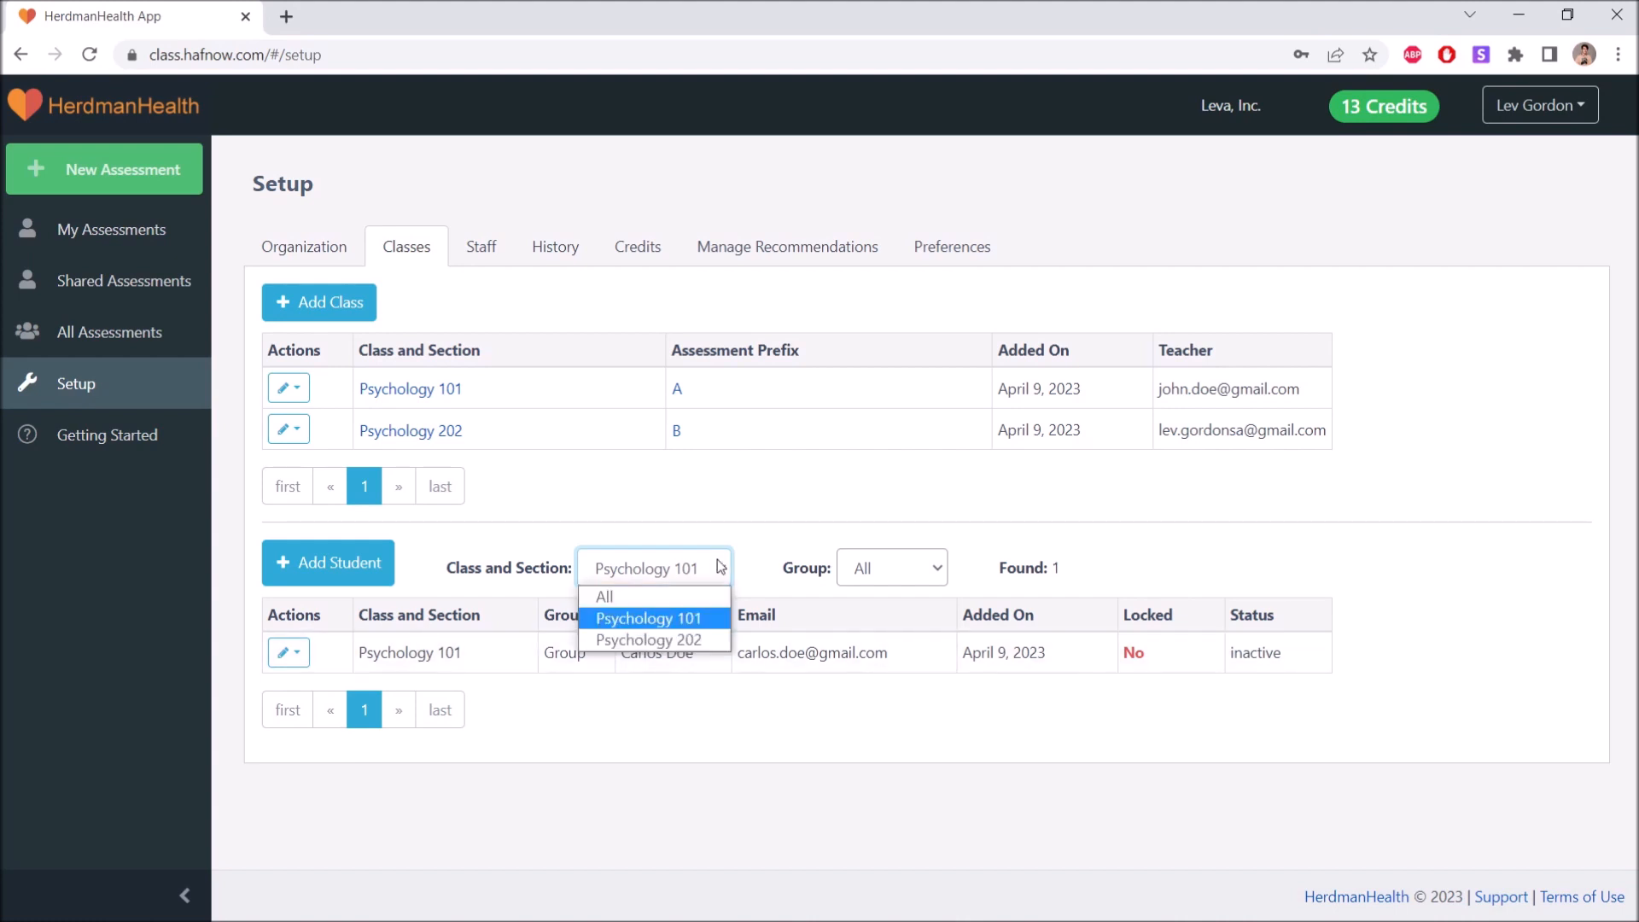
left_click(683, 640)
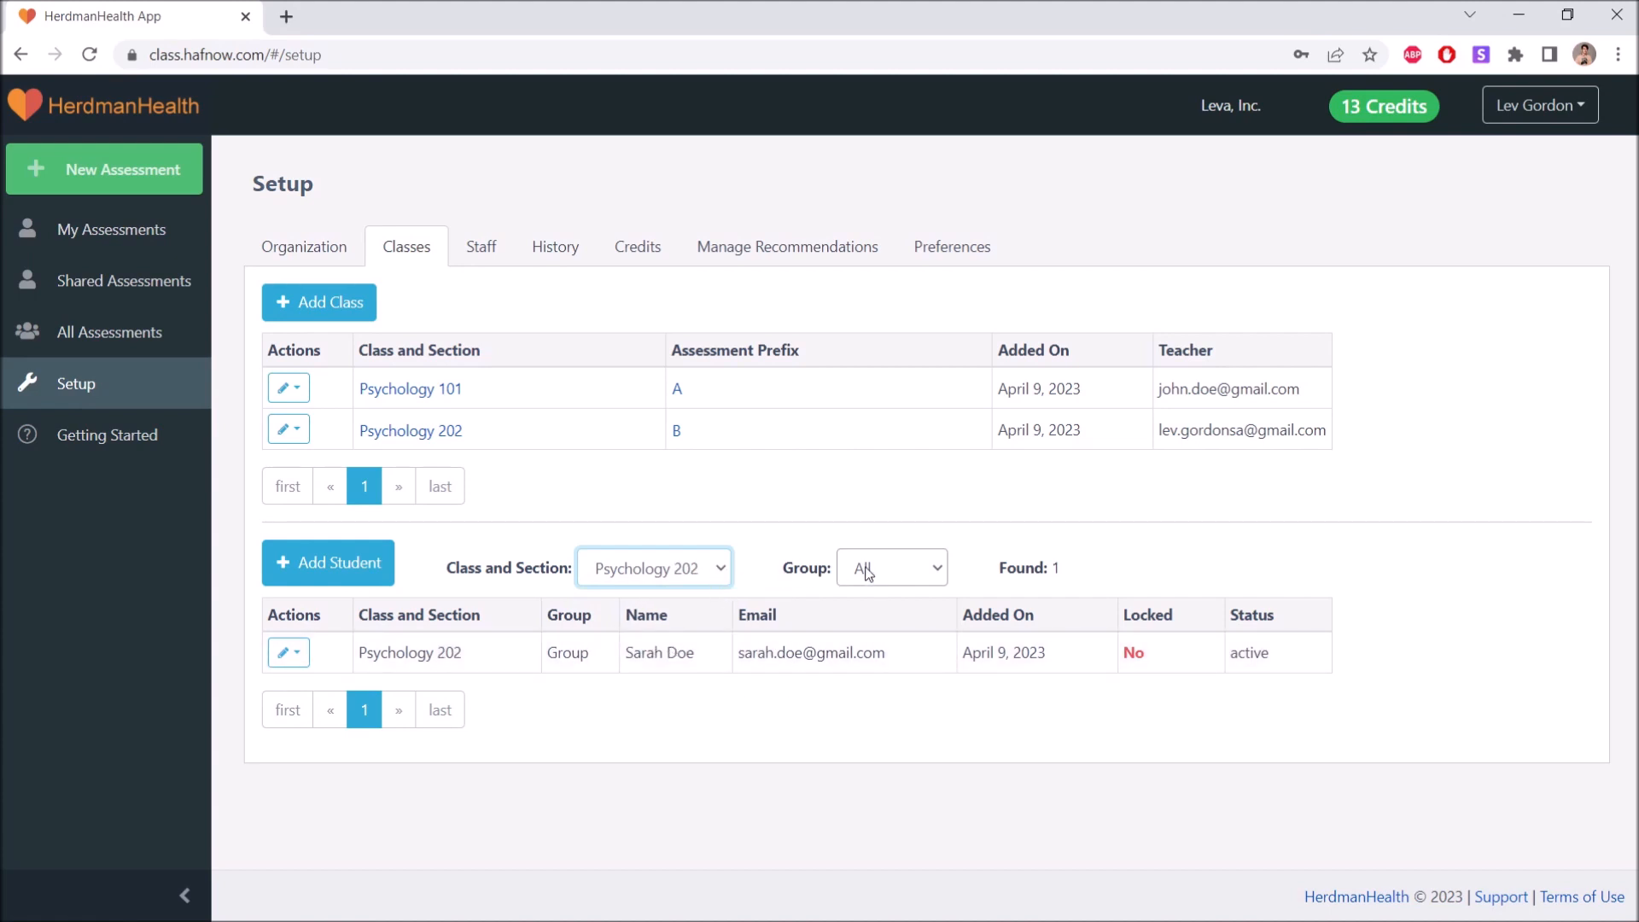
left_click(719, 575)
left_click(685, 594)
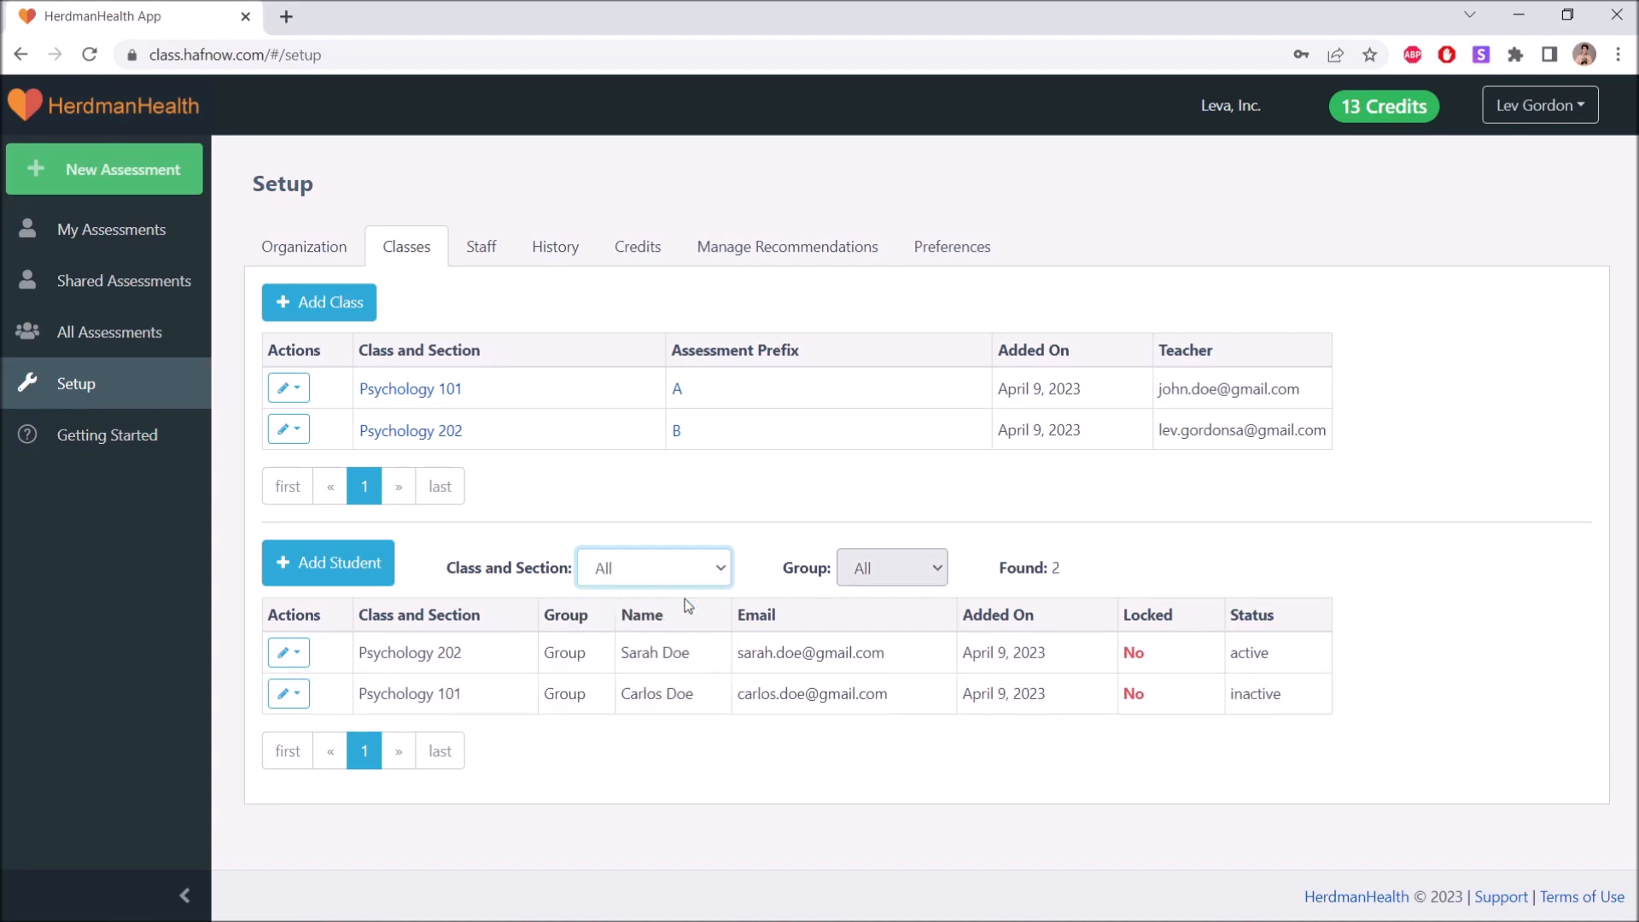
left_click(752, 536)
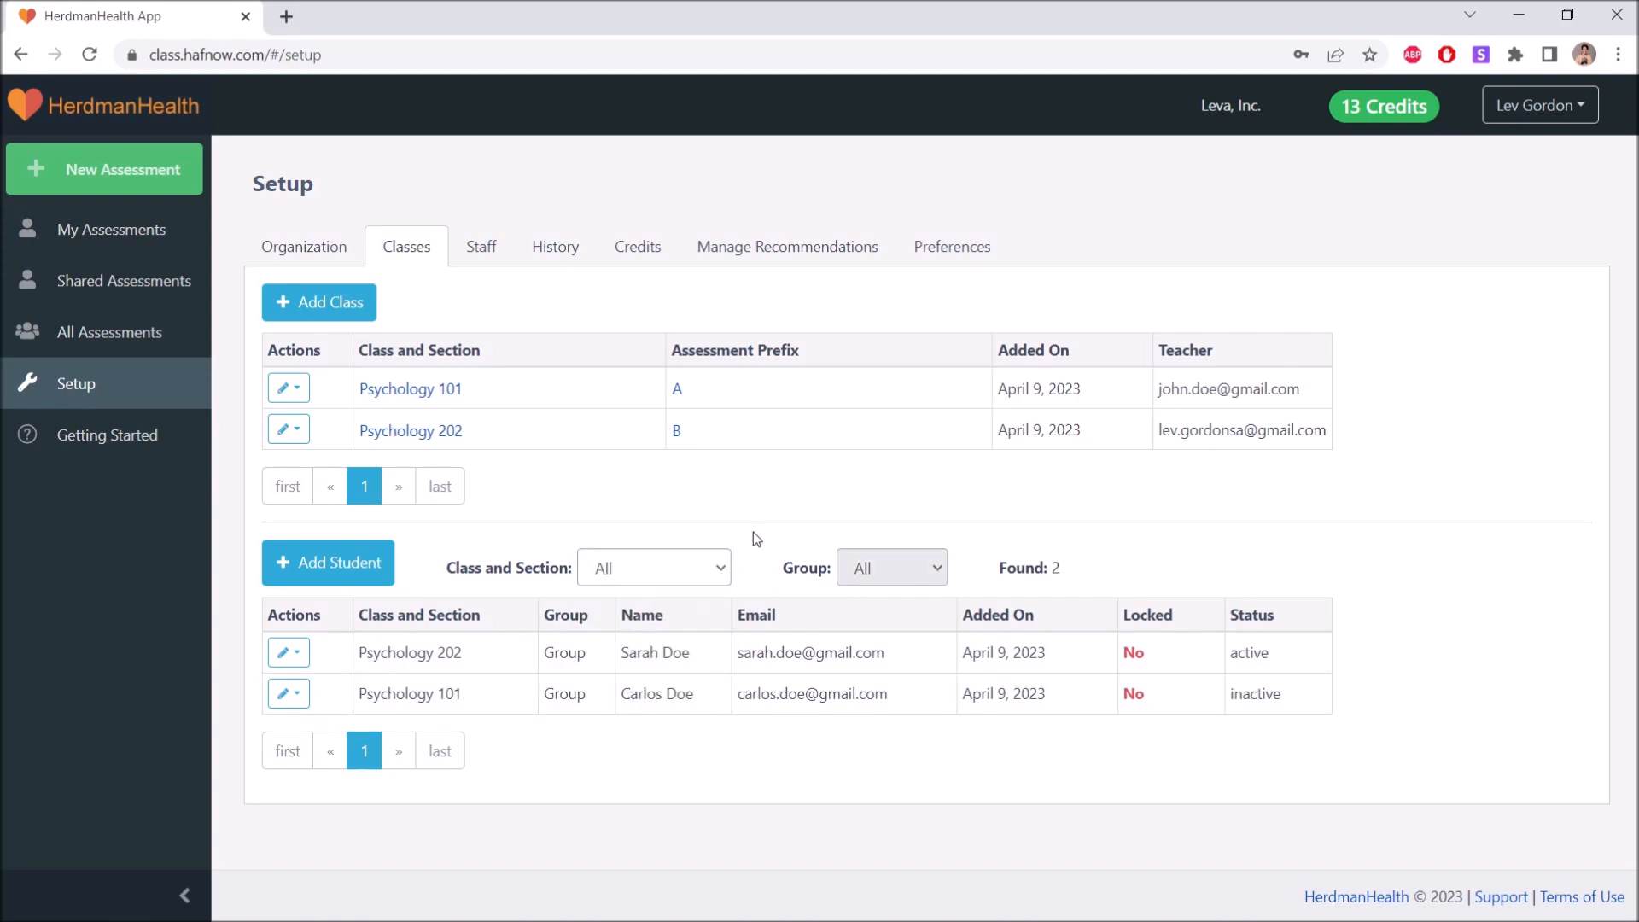